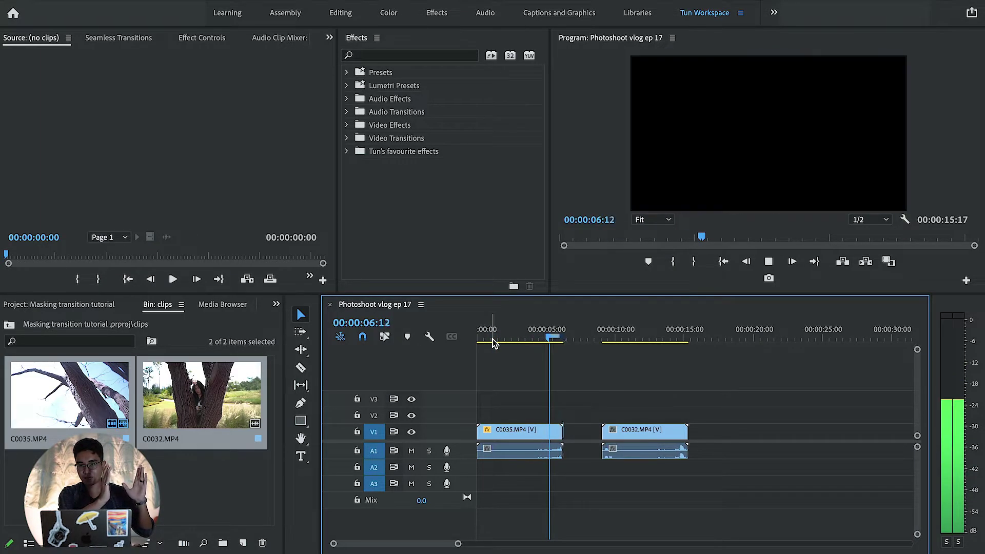
# Scrub and play through the C0035.MP4 clip to examine how the tree trunk passes across the frame
pyautogui.moveTo(494, 344); pyautogui.dragTo(514, 326)
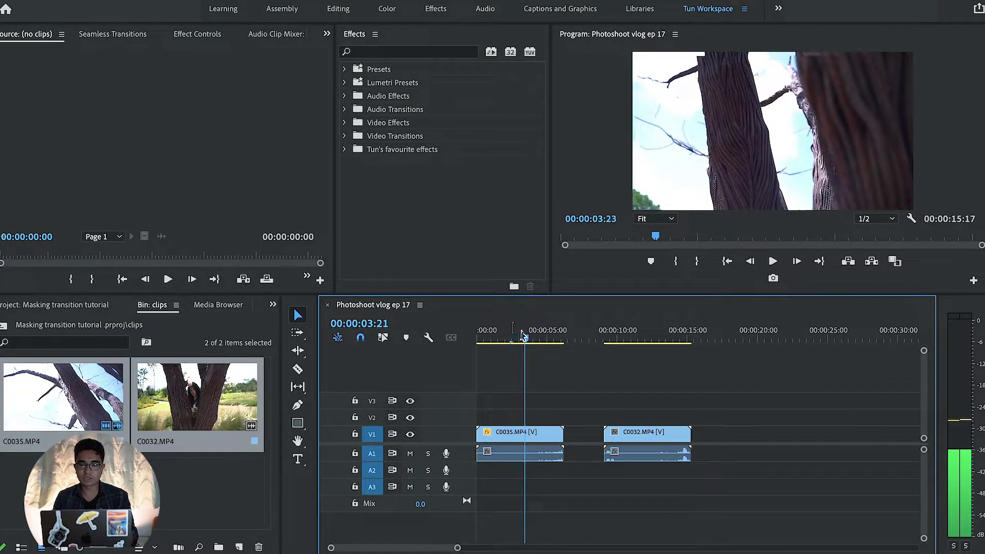
pyautogui.press('space')
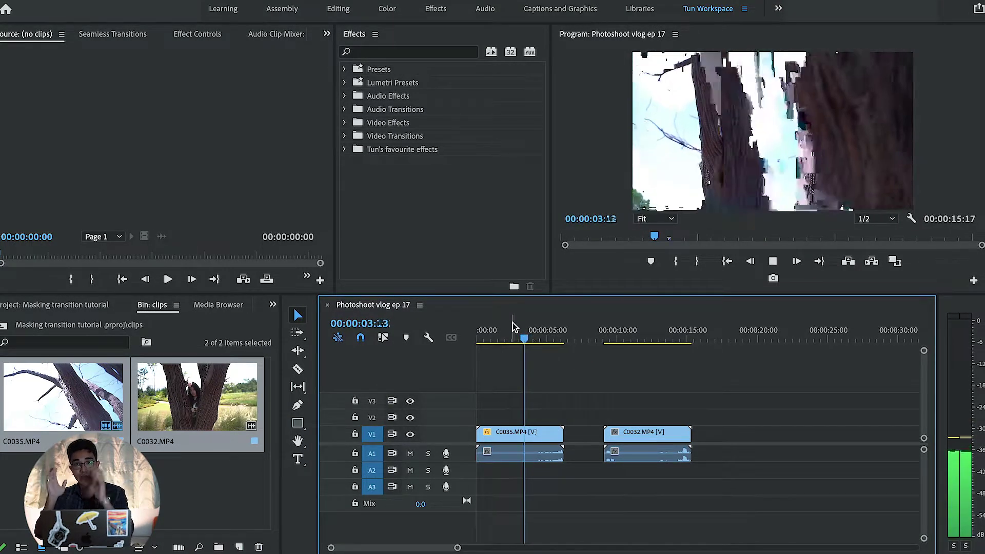
pyautogui.moveTo(571, 341); pyautogui.dragTo(501, 347)
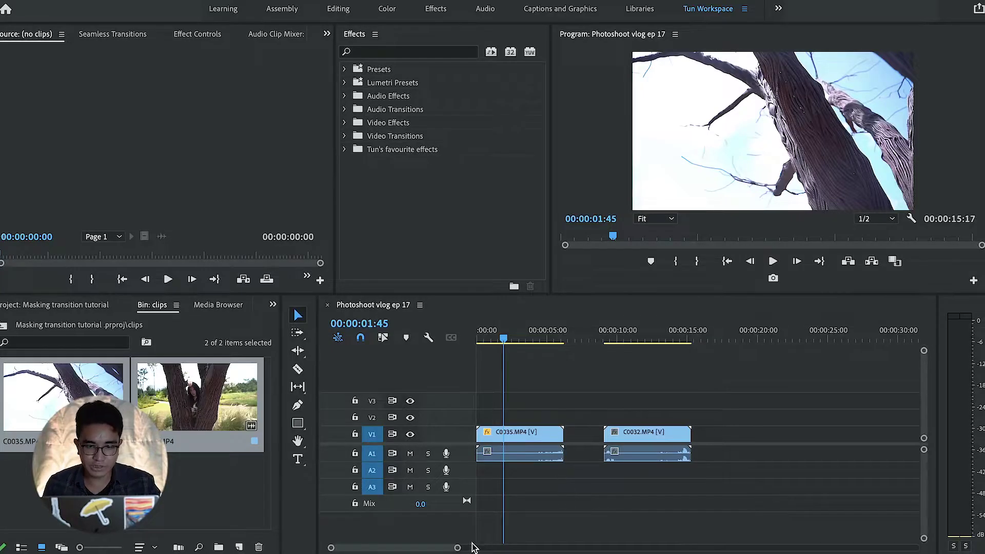
pyautogui.moveTo(503, 337); pyautogui.dragTo(521, 341)
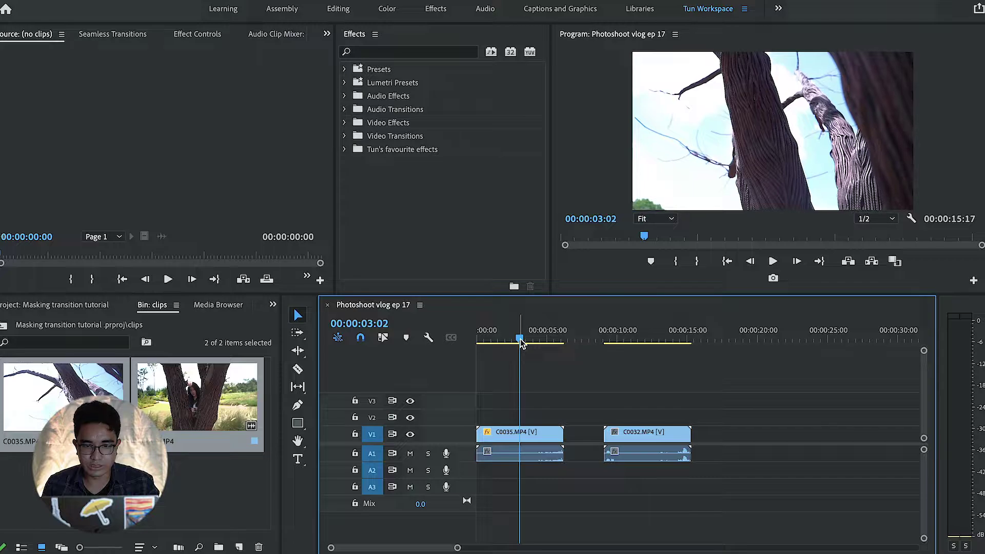
pyautogui.moveTo(534, 382); pyautogui.dragTo(509, 486)
pyautogui.moveTo(518, 340); pyautogui.dragTo(549, 346)
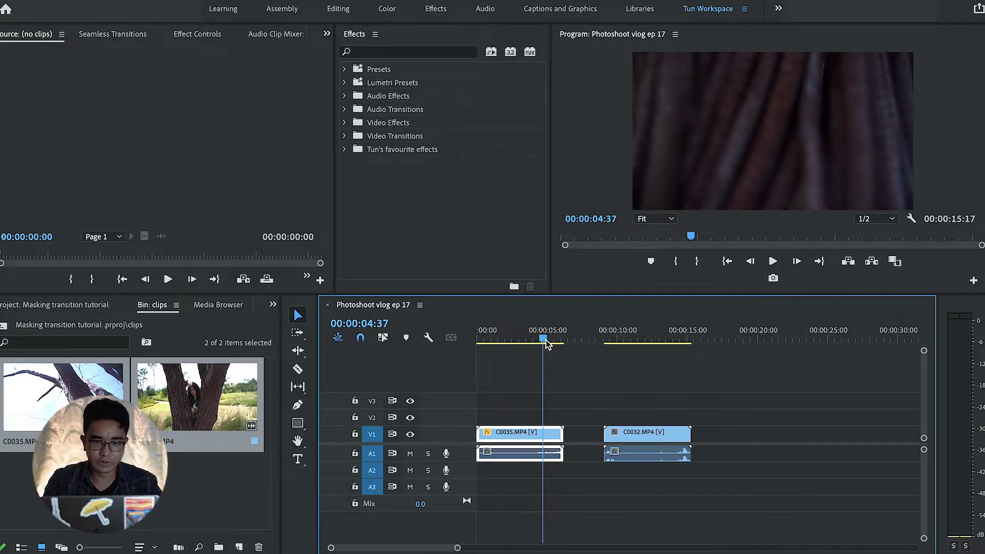
pyautogui.moveTo(636, 296); pyautogui.dragTo(635, 316)
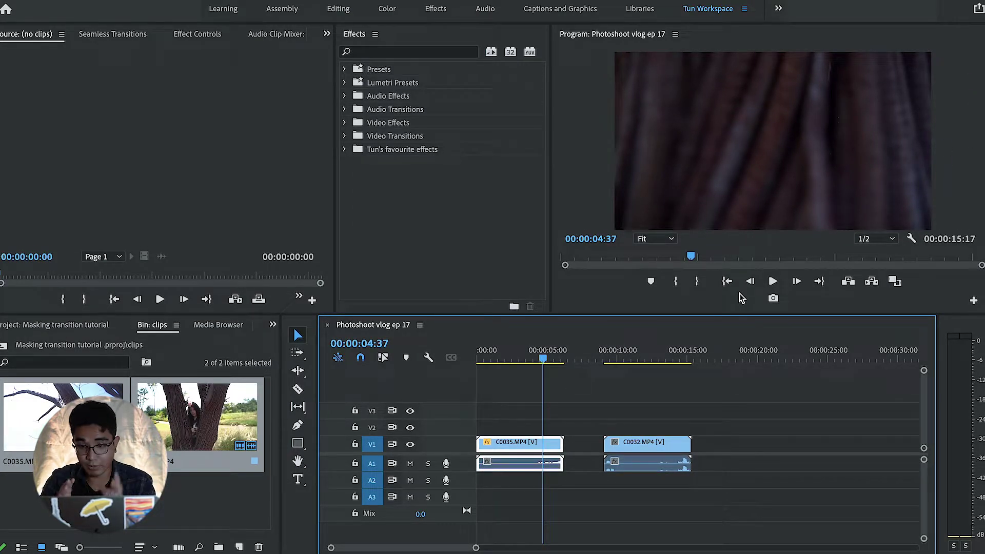
pyautogui.click(773, 282)
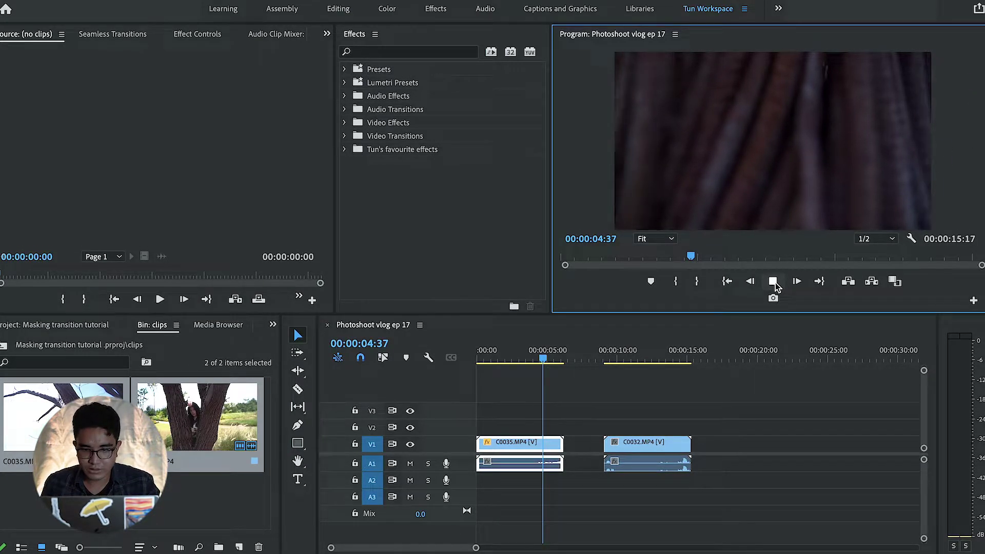
pyautogui.click(773, 282)
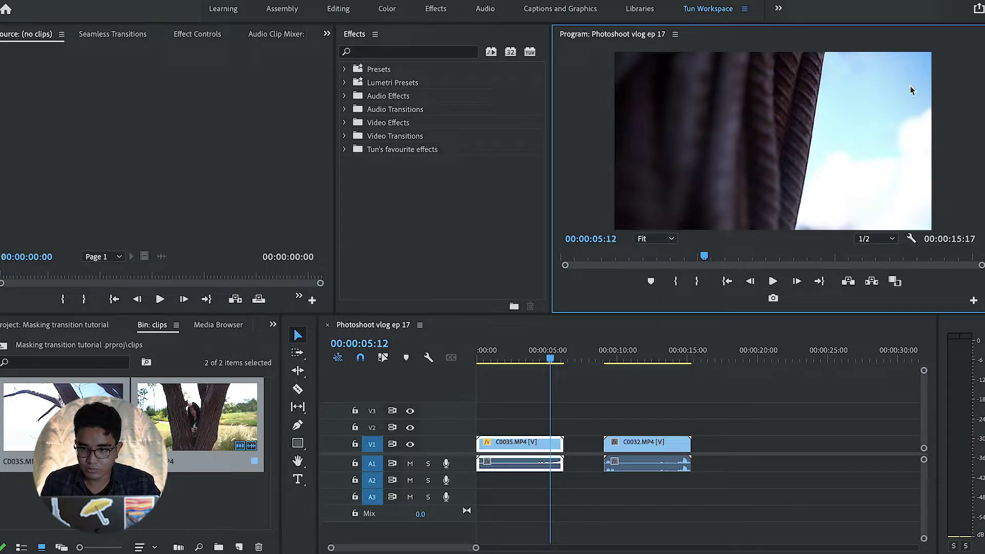
# Position the playhead at 00:00:04:46, where the sky starts to appear beside the trunk
pyautogui.moveTo(550, 358); pyautogui.dragTo(545, 358)
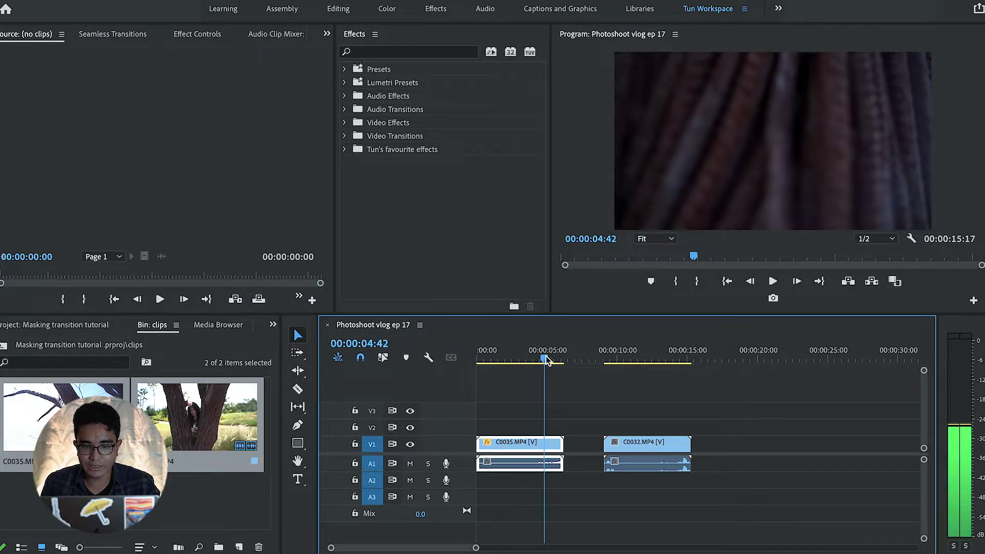
pyautogui.click(547, 359)
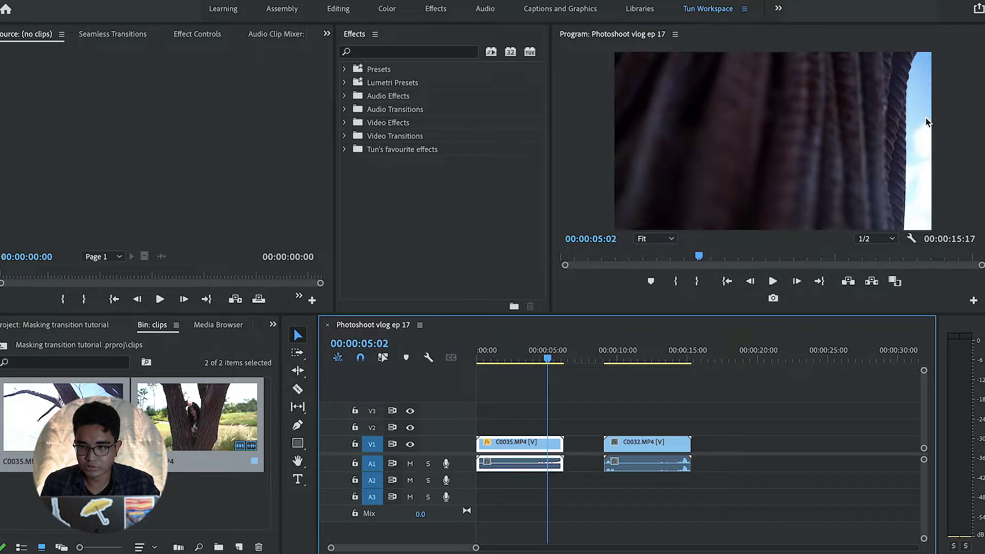
pyautogui.moveTo(548, 360); pyautogui.dragTo(555, 360)
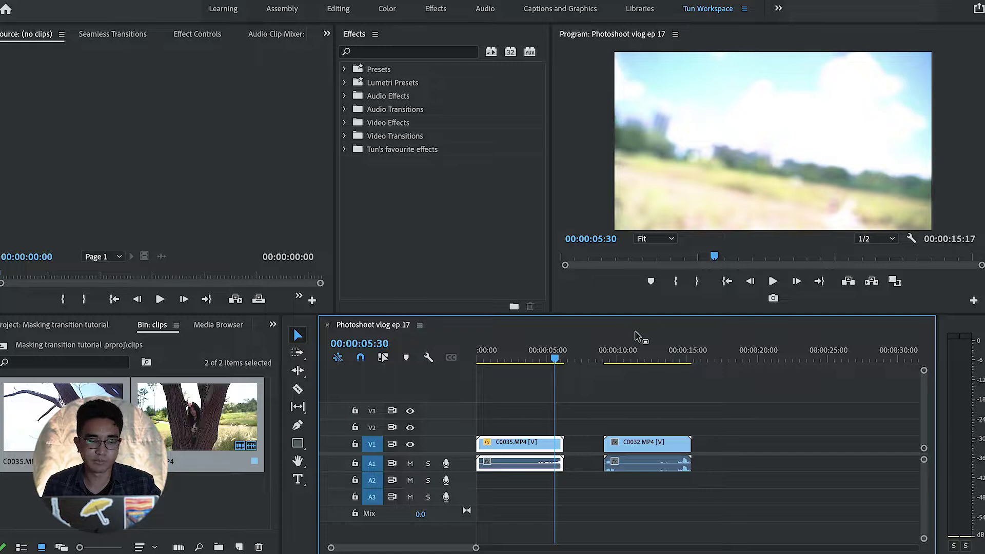
pyautogui.moveTo(555, 353); pyautogui.dragTo(544, 357)
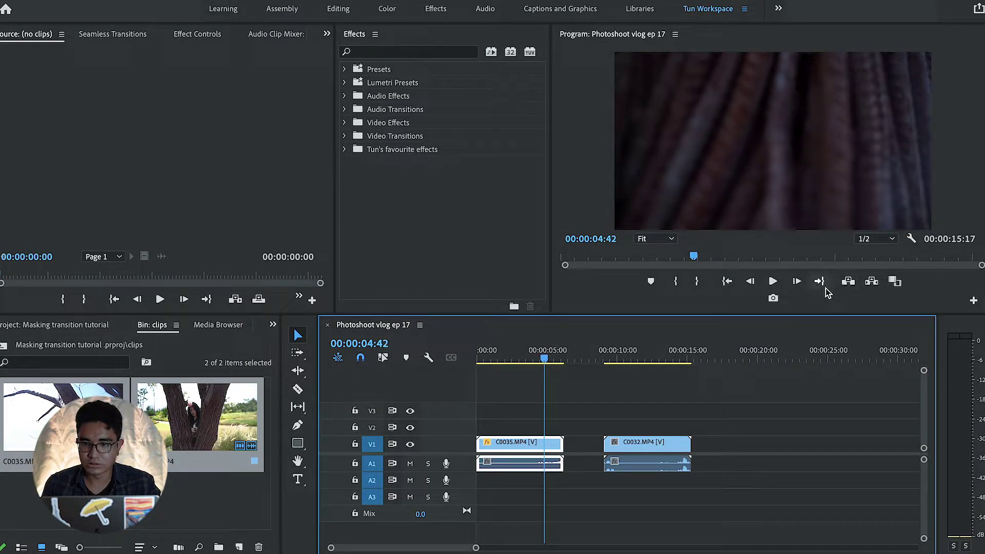
pyautogui.click(796, 283)
pyautogui.click(796, 283)
pyautogui.click(796, 282)
pyautogui.click(796, 283)
pyautogui.click(796, 283)
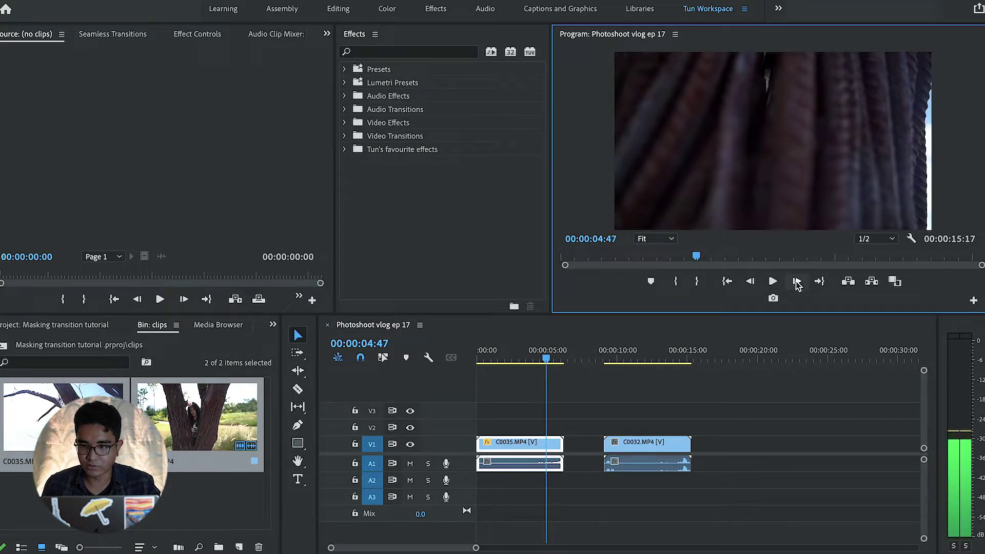
pyautogui.click(750, 283)
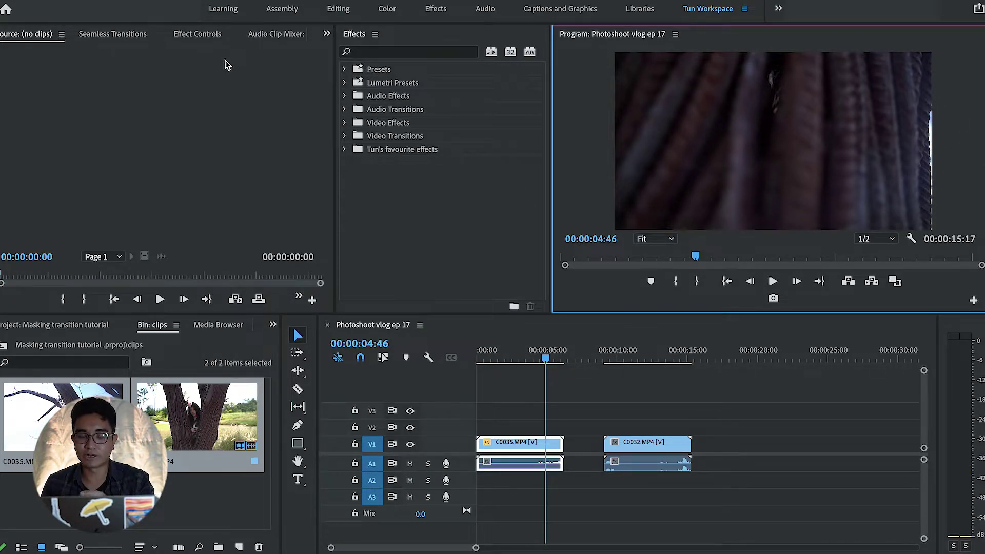
# Delete the existing opacity mask from the C0035.MP4 video clip
pyautogui.click(542, 411)
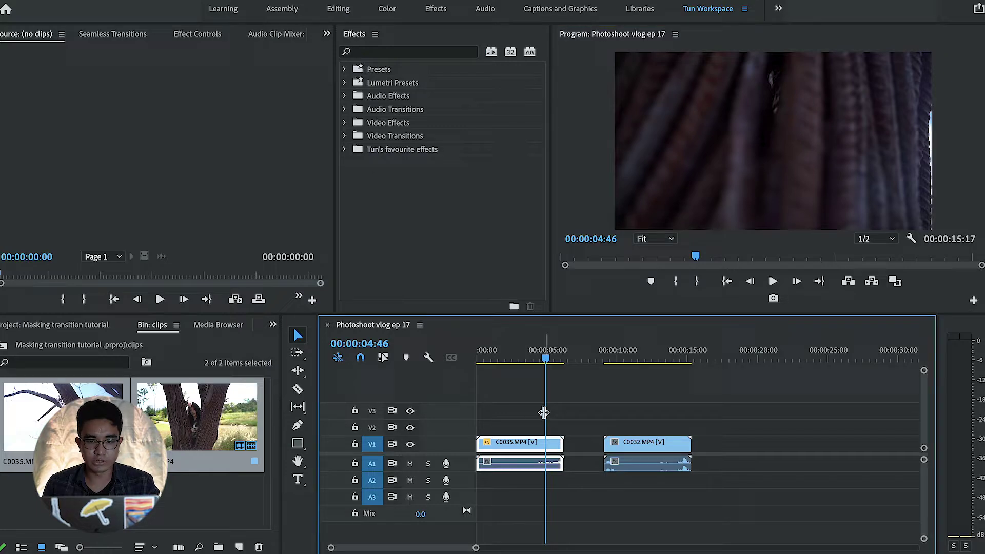
pyautogui.click(531, 446)
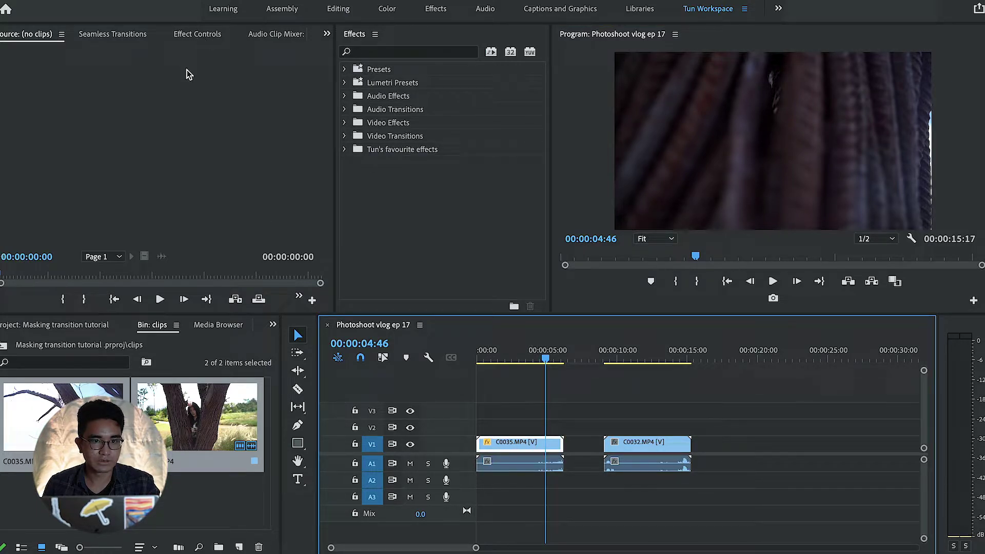
pyautogui.click(198, 34)
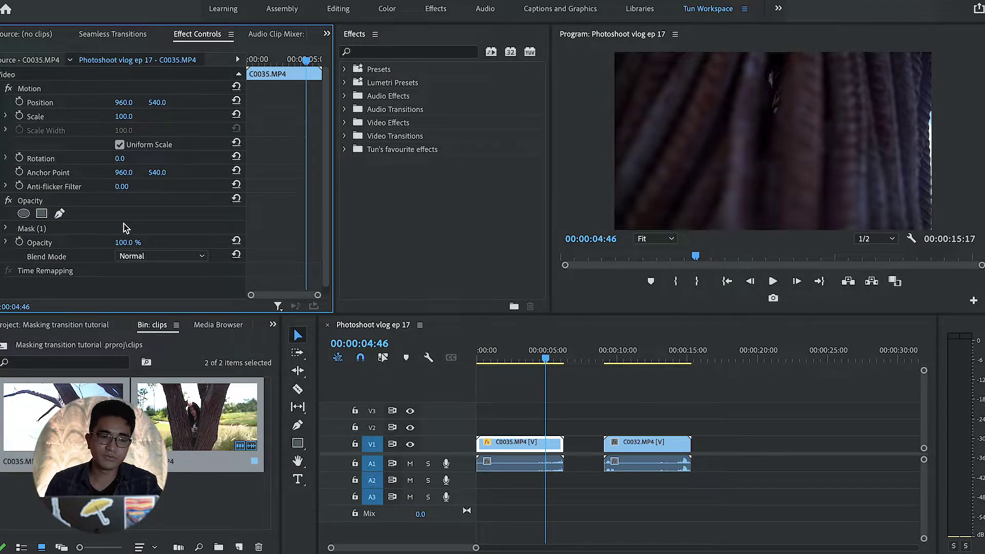
pyautogui.click(49, 231)
pyautogui.press('Delete')
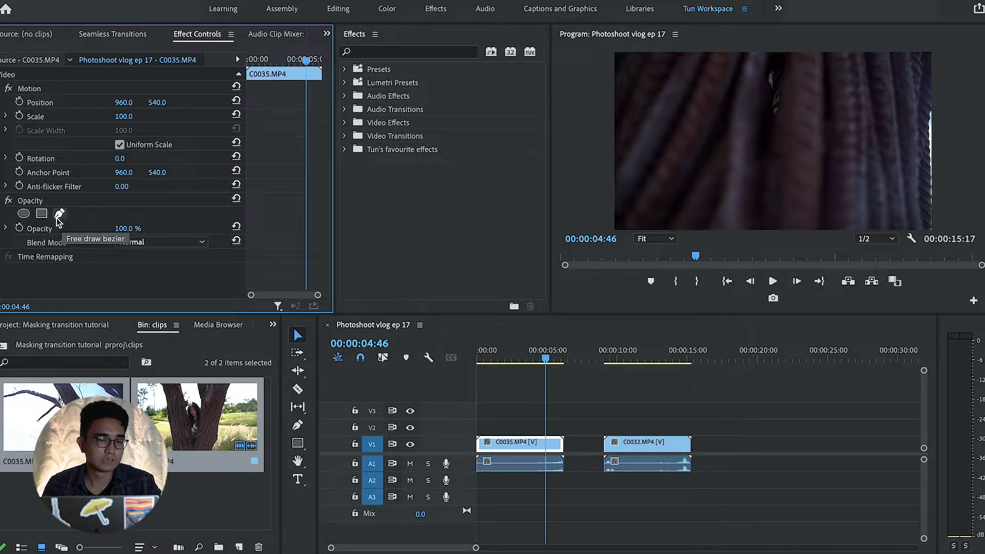
# Add a free-draw bezier opacity mask to C0035.MP4 and enable keyframing for its path, feather, opacity and expansion
pyautogui.click(58, 216)
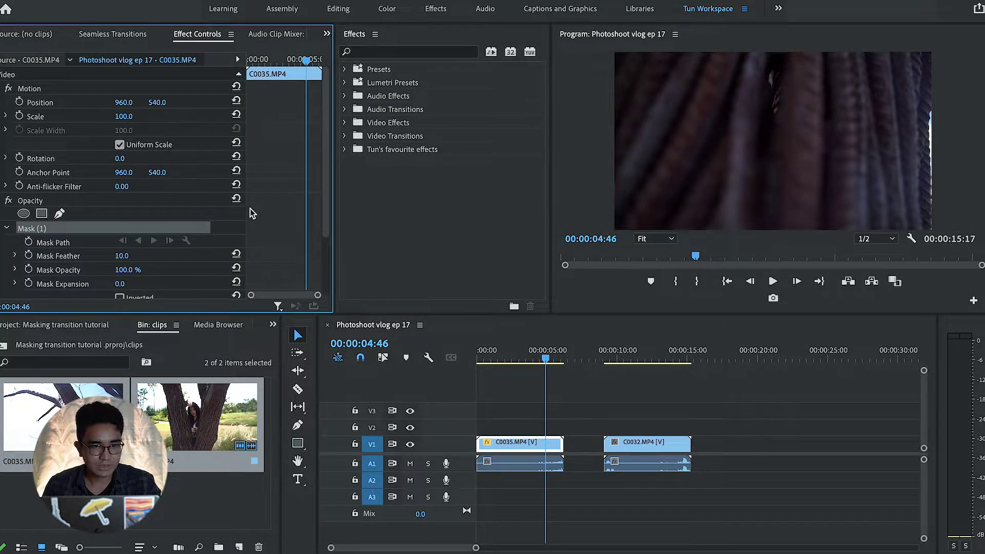
pyautogui.scroll(-1, 251, 213)
pyautogui.click(28, 215)
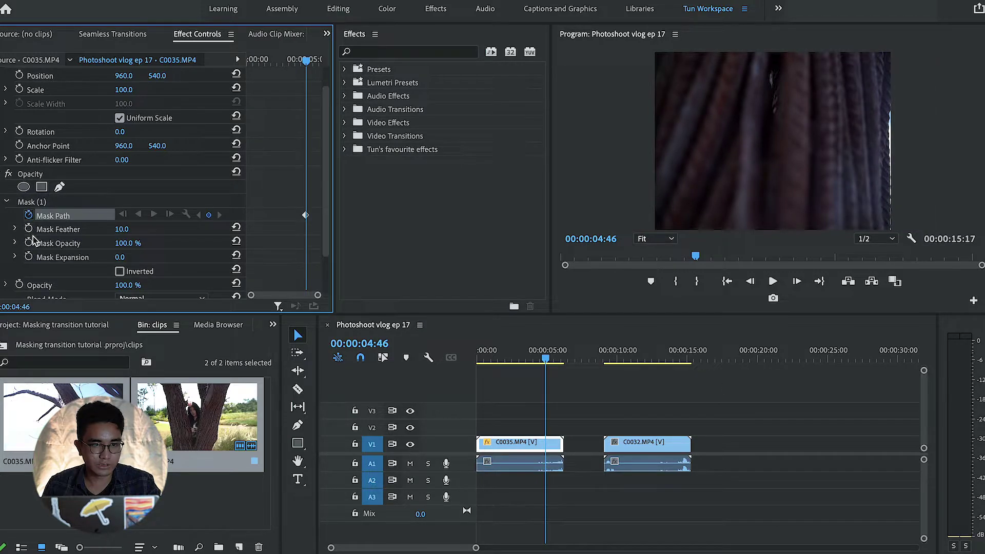
pyautogui.click(28, 228)
pyautogui.click(29, 242)
pyautogui.click(28, 257)
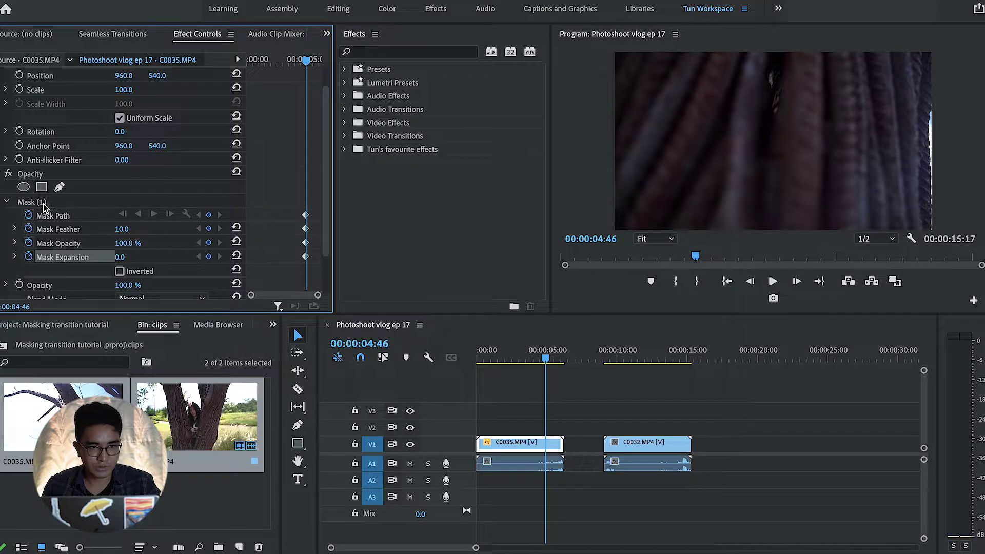
# At 50% preview zoom, draw a closed four-point mask around the sky sliver at the image's right edge
pyautogui.click(61, 205)
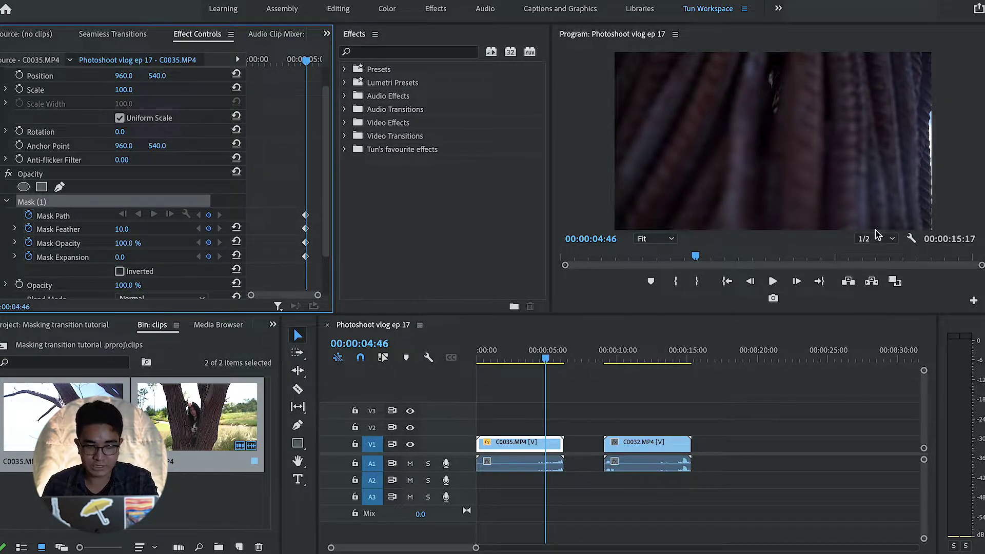
pyautogui.click(643, 240)
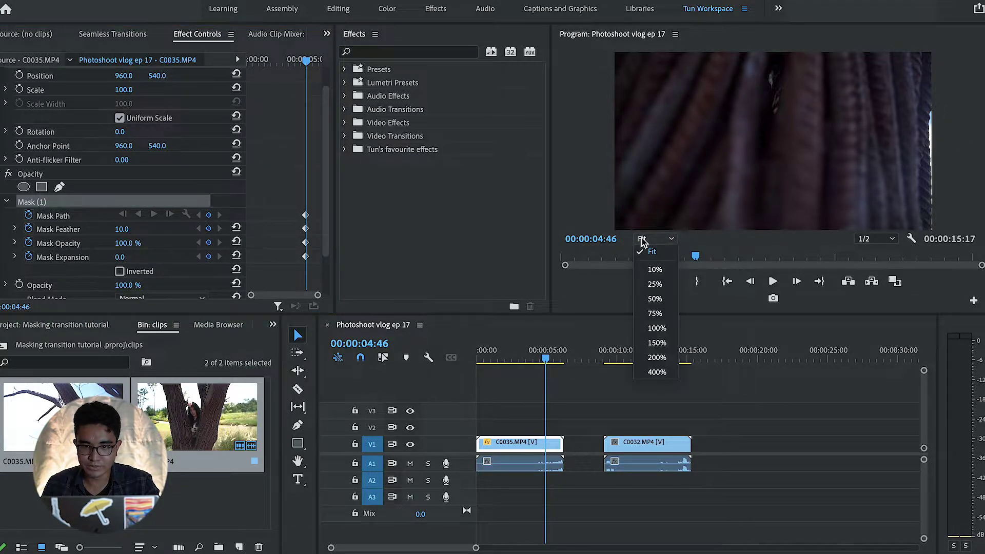
pyautogui.click(654, 253)
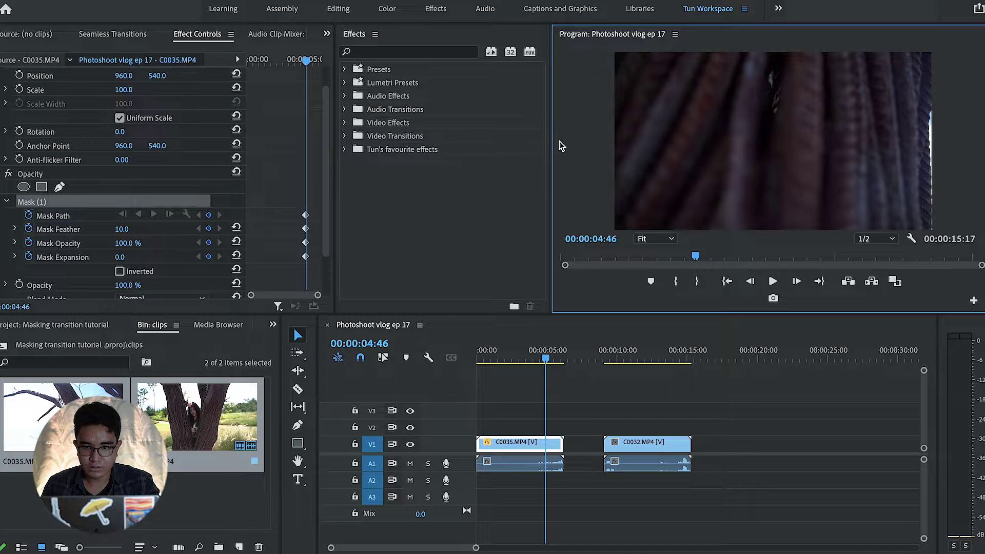
pyautogui.press('`')
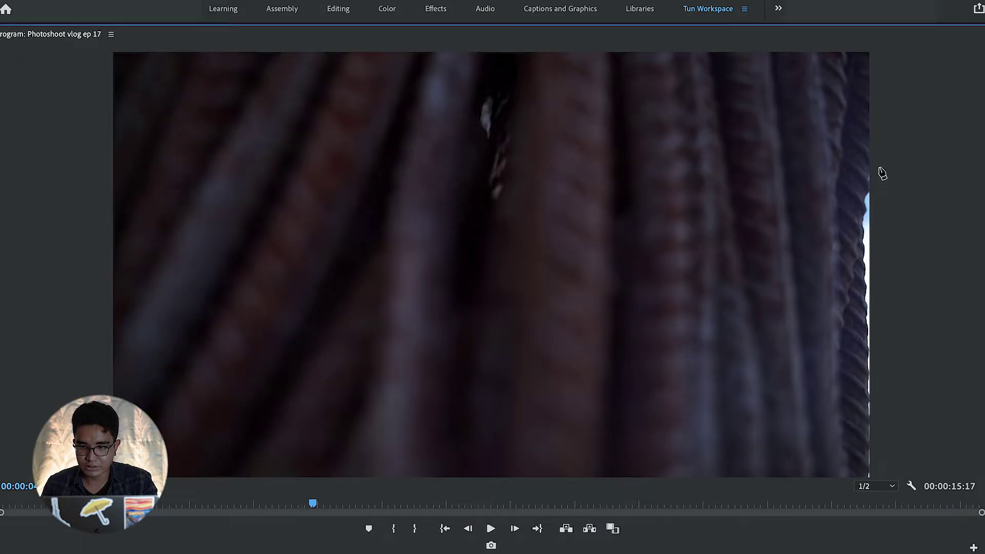
pyautogui.click(92, 486)
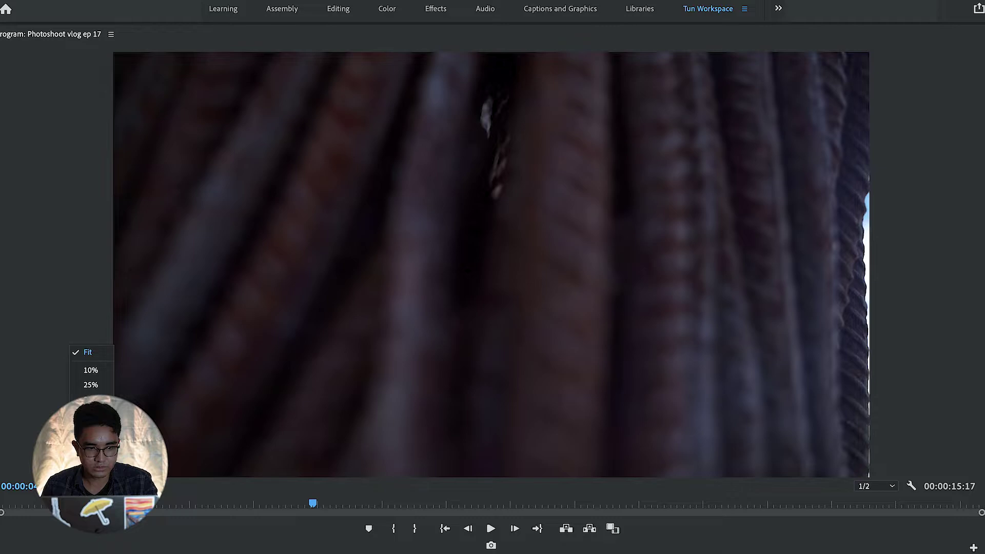
pyautogui.click(91, 400)
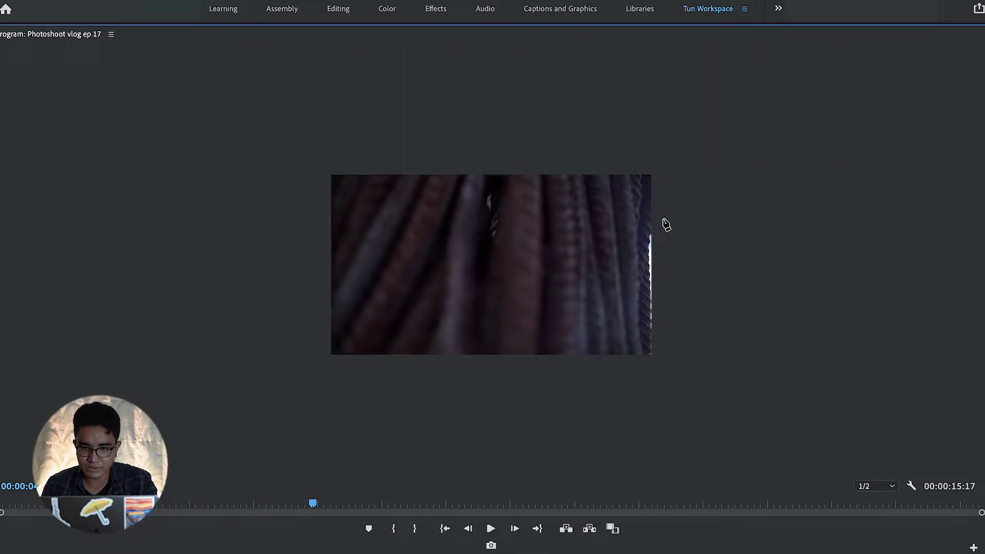
pyautogui.click(661, 210)
pyautogui.click(646, 242)
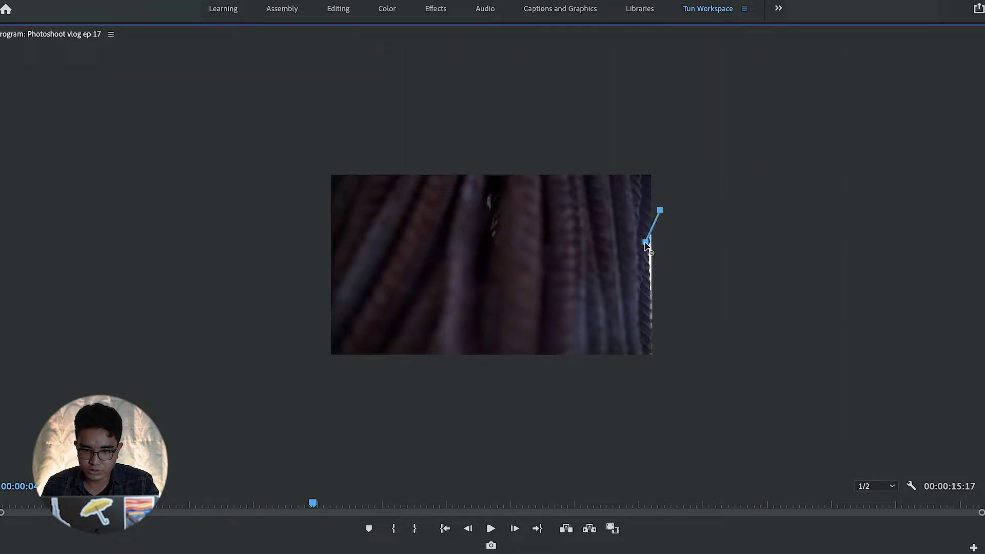
pyautogui.click(644, 366)
pyautogui.click(666, 364)
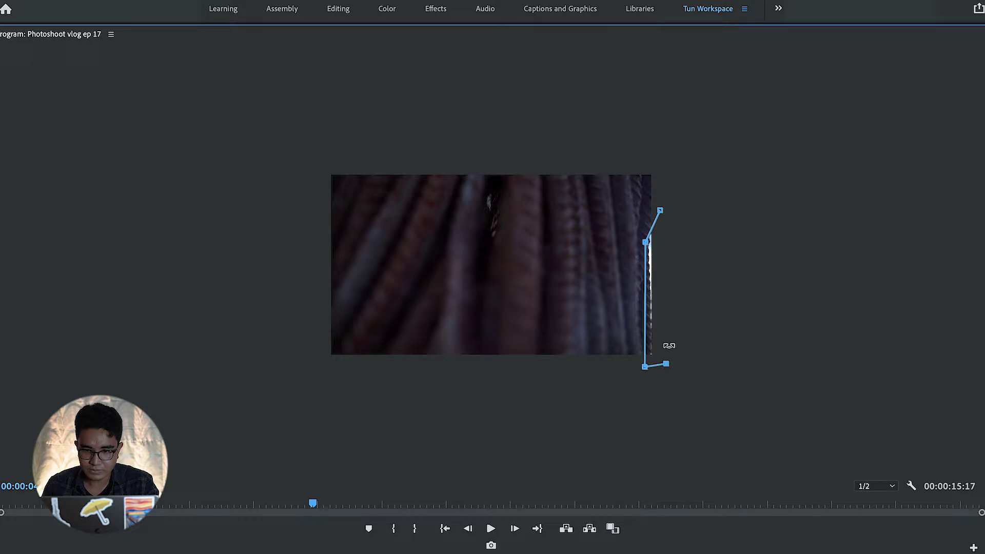
pyautogui.click(660, 211)
pyautogui.moveTo(645, 367); pyautogui.dragTo(648, 366)
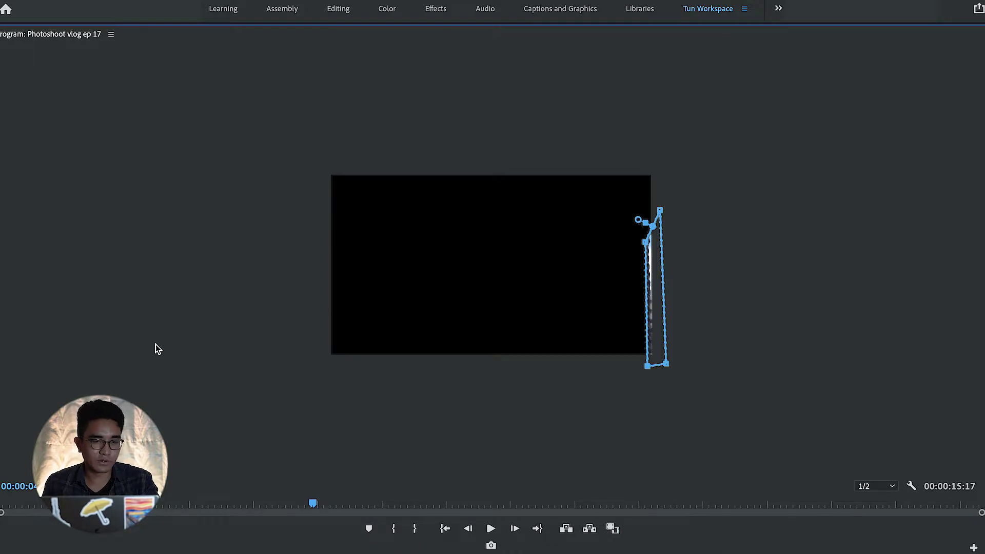
# Invert the opacity mask so that the sky area is cut out instead of the trunk
pyautogui.press('`')
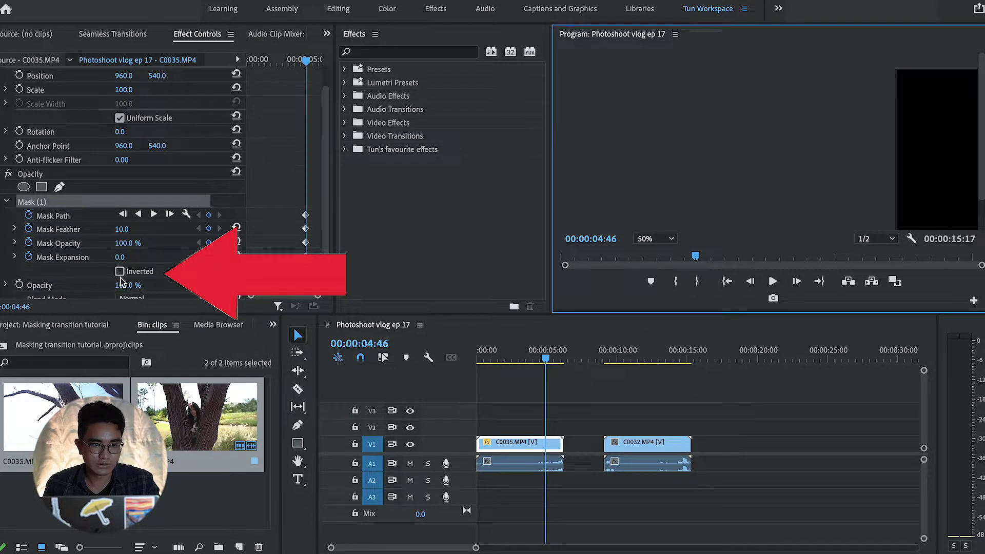
pyautogui.click(119, 271)
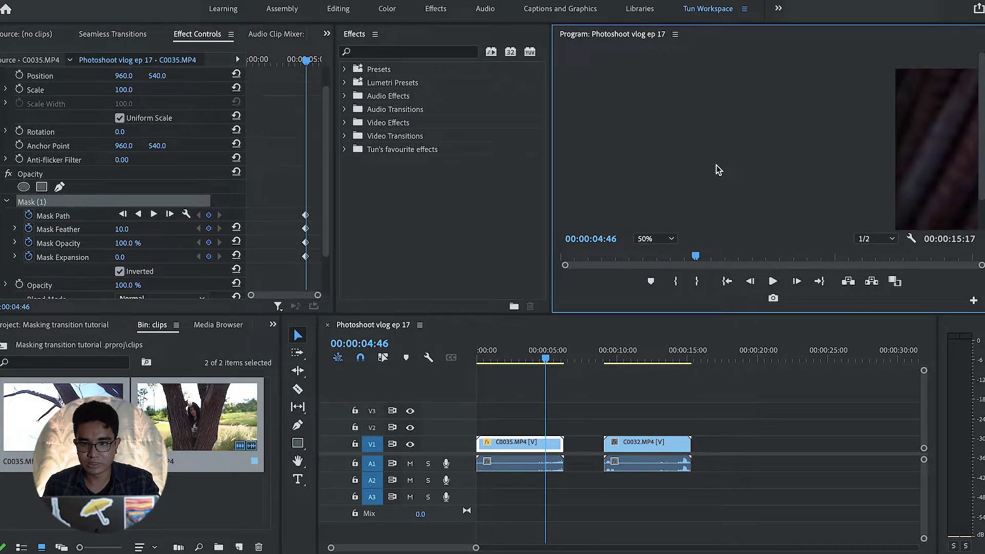
pyautogui.press('`')
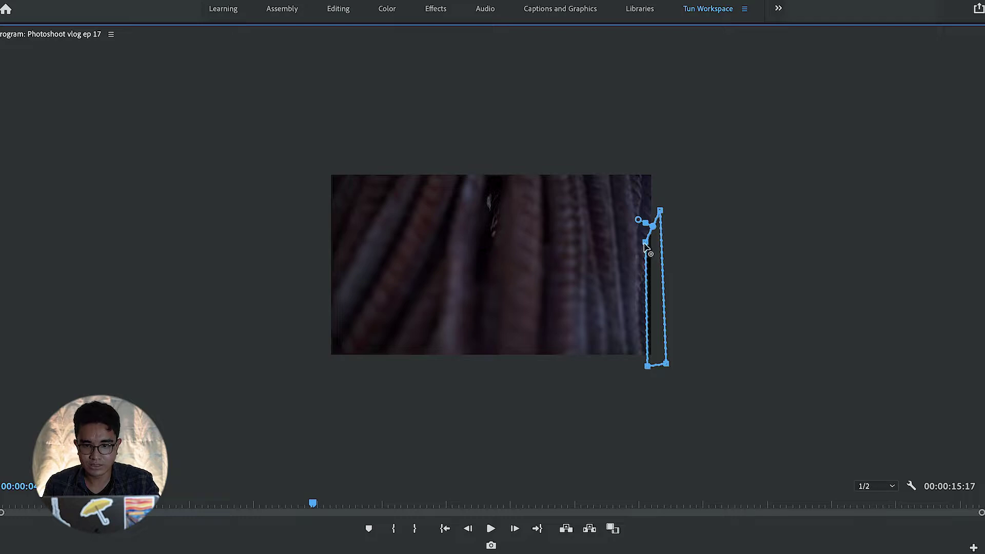
# On the next two frames, extend the mask upward along the trunk's right edge and add a point to follow its curve
pyautogui.click(515, 529)
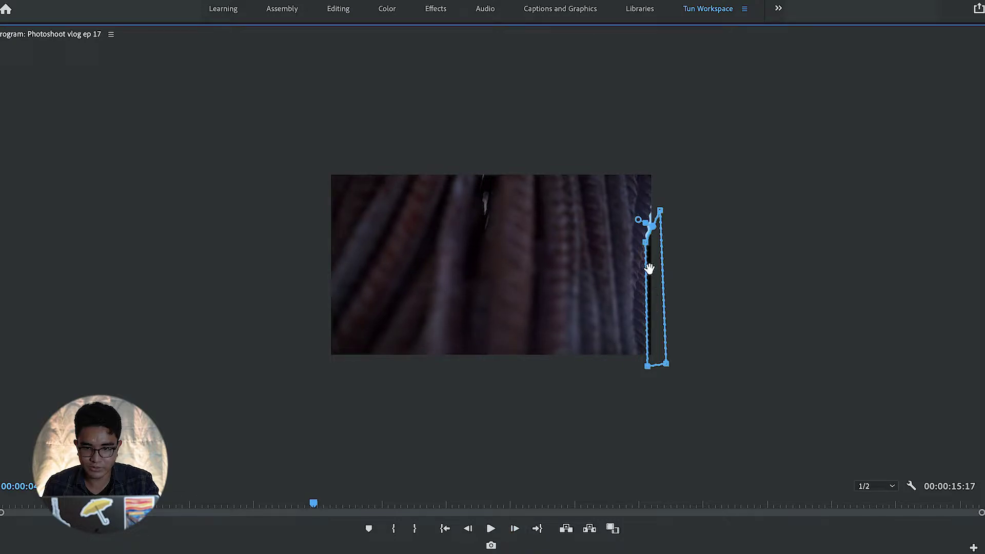
pyautogui.moveTo(646, 241); pyautogui.dragTo(646, 215)
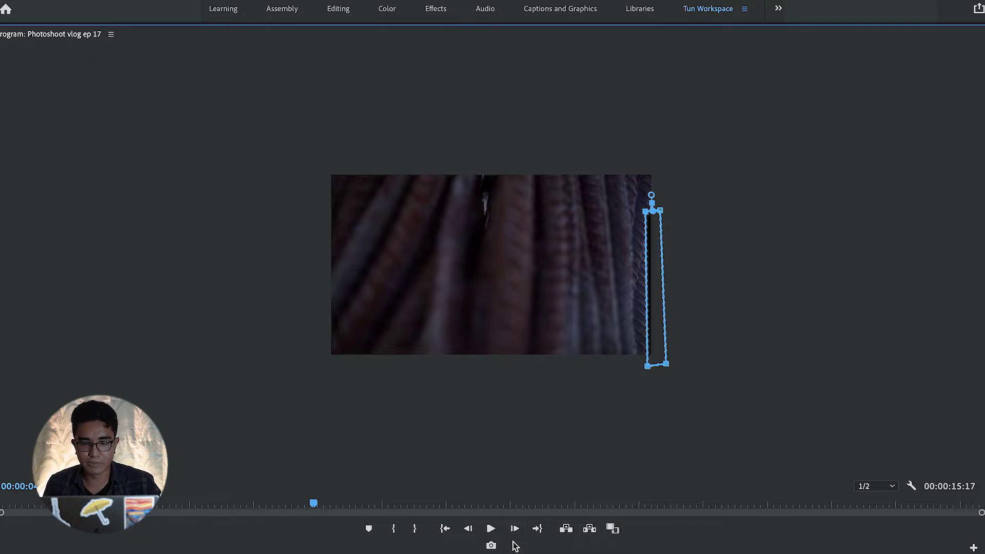
pyautogui.click(515, 528)
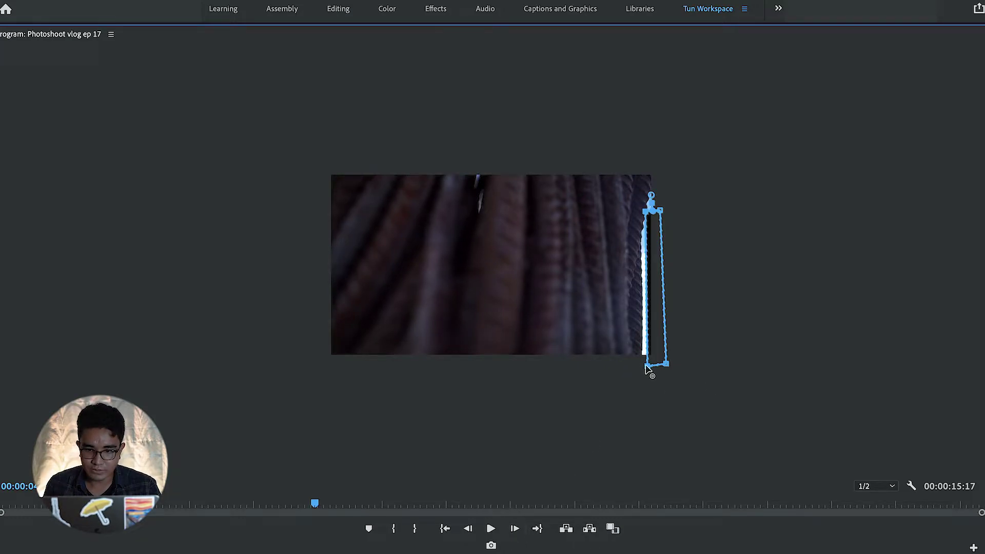
pyautogui.moveTo(645, 368); pyautogui.dragTo(638, 364)
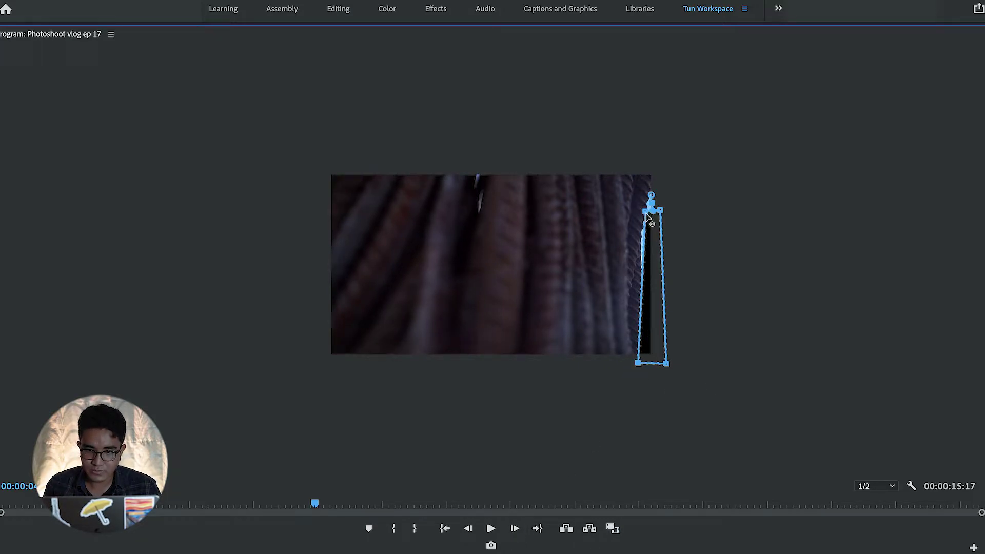
pyautogui.moveTo(647, 214); pyautogui.dragTo(652, 184)
pyautogui.moveTo(649, 229); pyautogui.dragTo(642, 219)
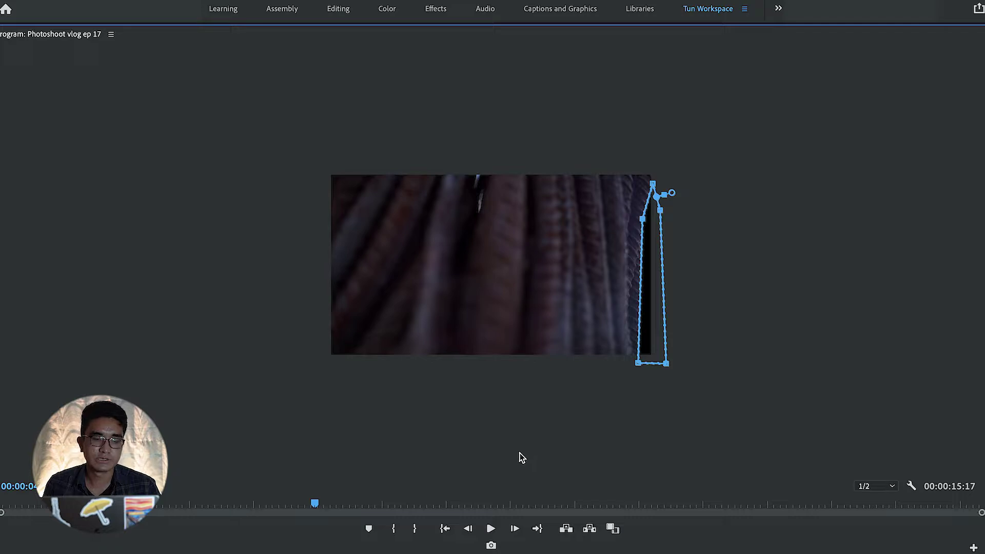
# On the following two frames, raise the mask's peak above the image and move its left-side points onto the trunk's edge
pyautogui.click(514, 529)
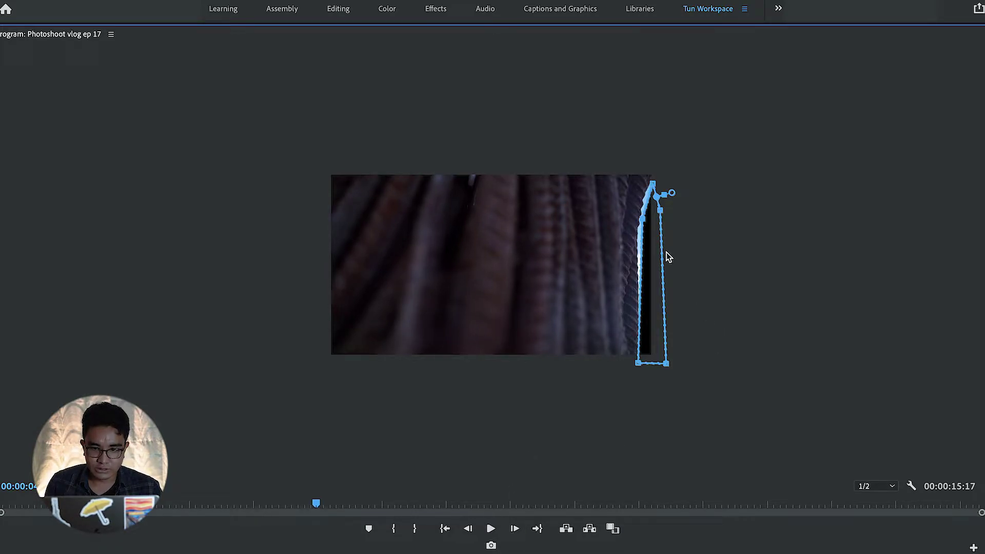
pyautogui.moveTo(643, 219); pyautogui.dragTo(654, 165)
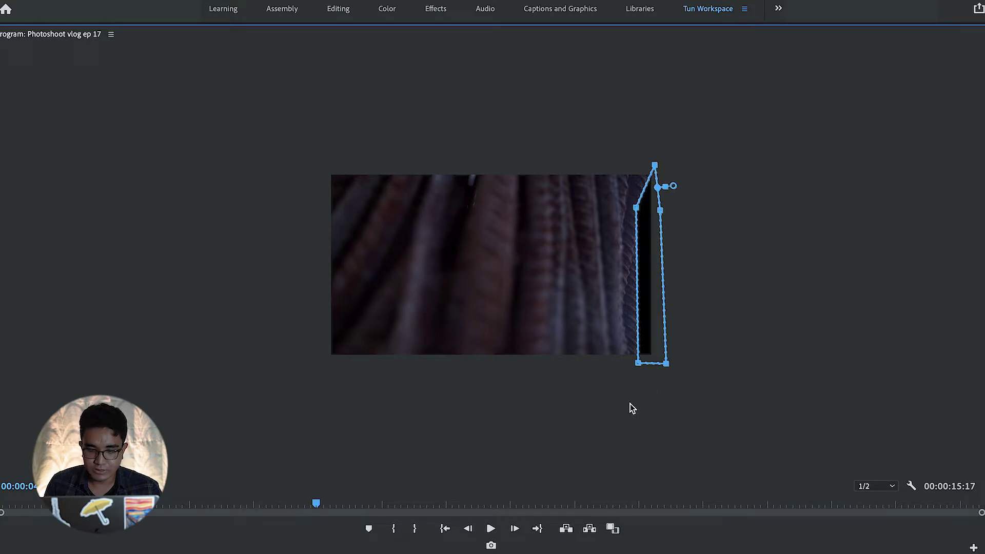
pyautogui.click(517, 533)
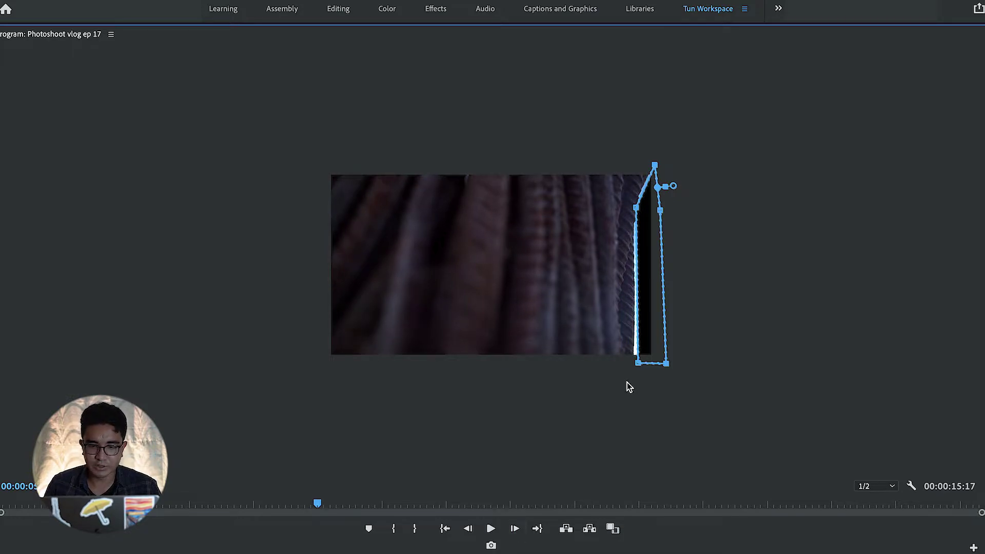
pyautogui.moveTo(638, 364); pyautogui.dragTo(630, 360)
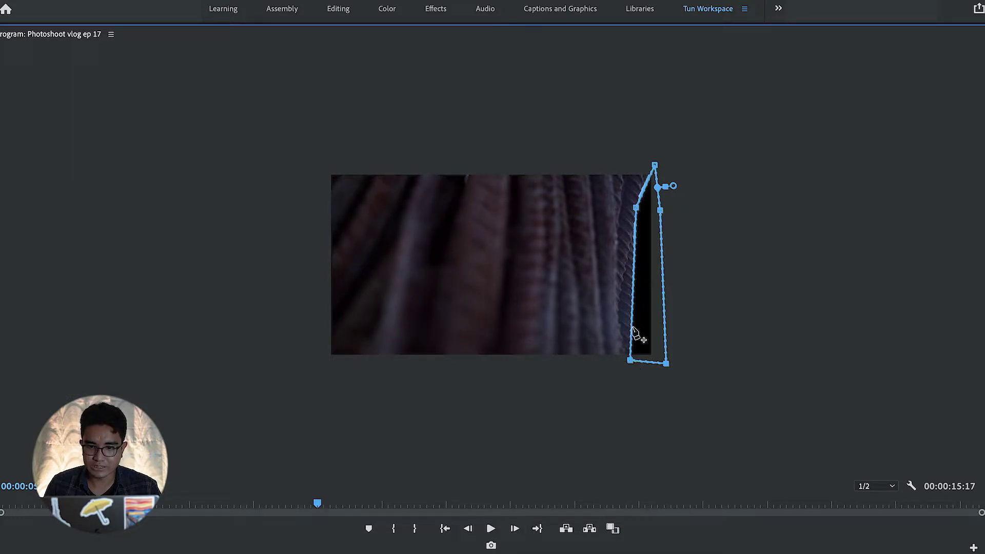
pyautogui.moveTo(636, 209); pyautogui.dragTo(634, 206)
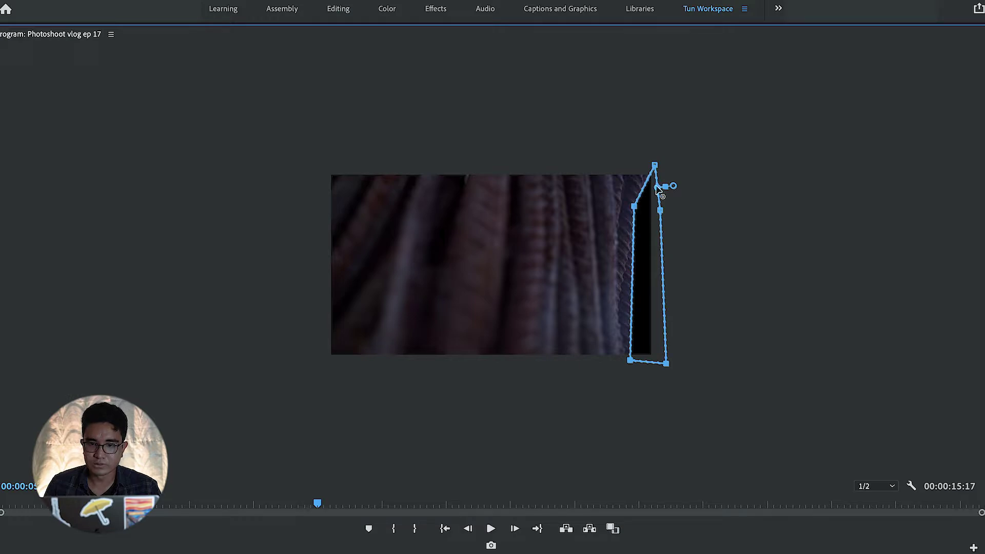
pyautogui.moveTo(656, 164); pyautogui.dragTo(653, 161)
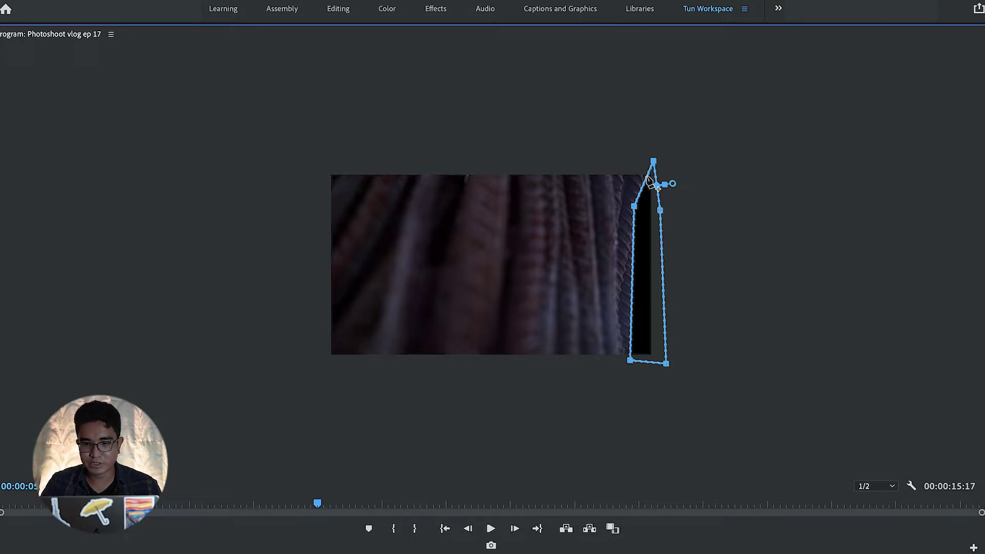
# For two more frames, shift the mask's peak, upper-left and lower-left points inward to cover the sky beside the trunk
pyautogui.click(515, 532)
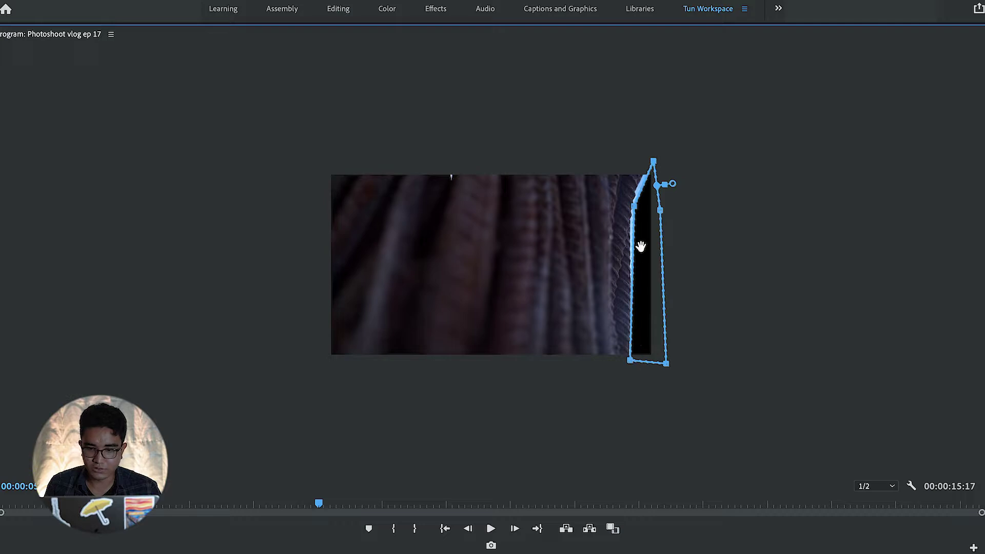
pyautogui.moveTo(634, 211); pyautogui.dragTo(628, 207)
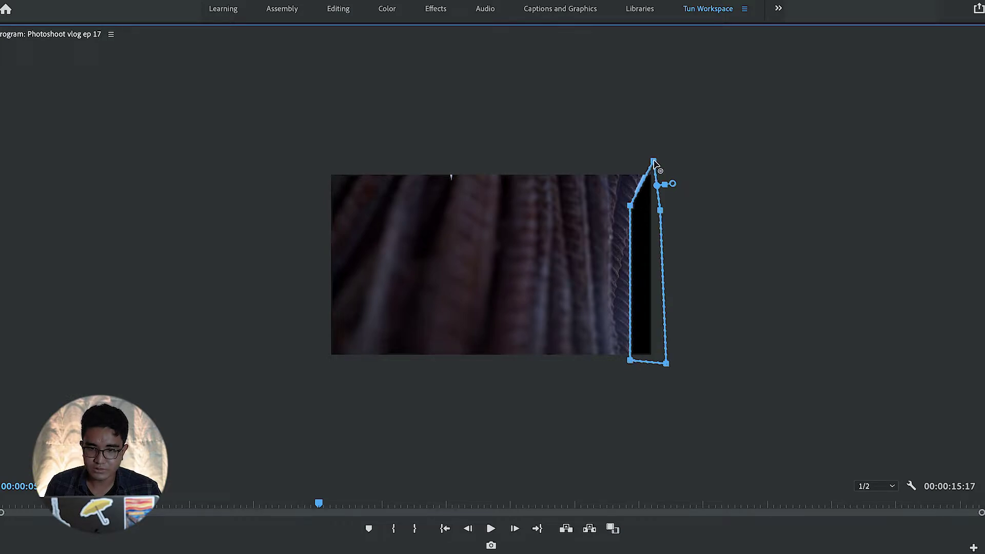
pyautogui.click(516, 532)
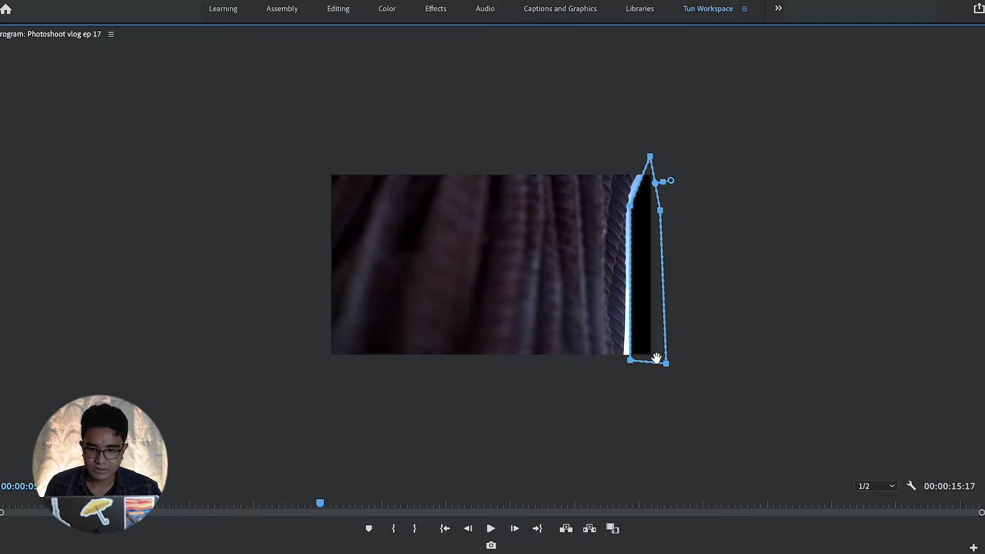
pyautogui.moveTo(630, 361); pyautogui.dragTo(619, 359)
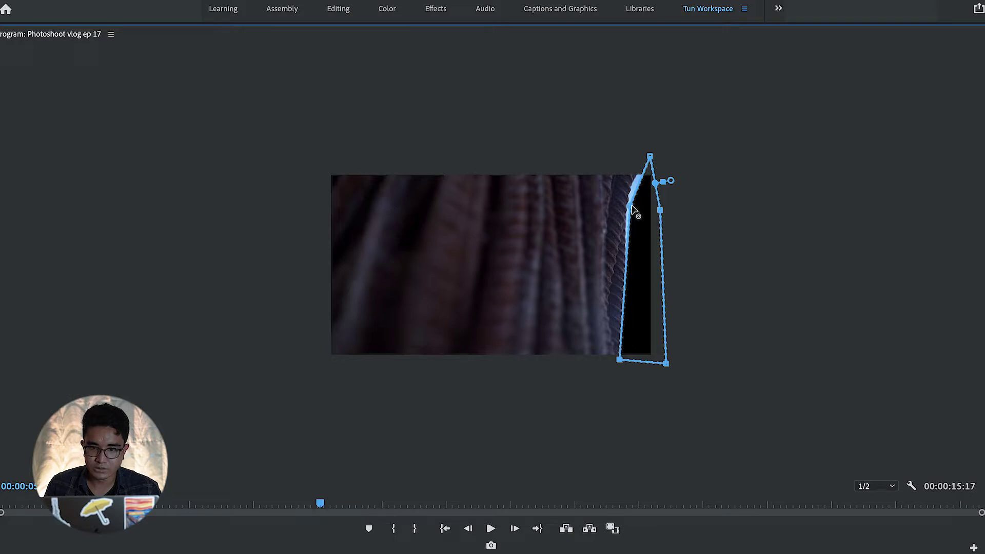
pyautogui.moveTo(631, 205); pyautogui.dragTo(624, 201)
pyautogui.moveTo(649, 158); pyautogui.dragTo(645, 153)
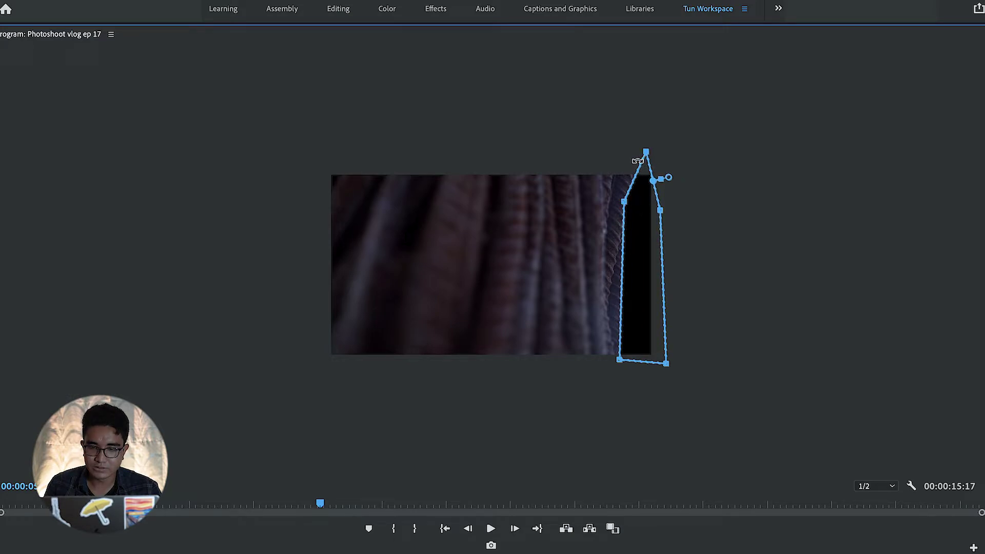
# Over another two frames, raise the mask's upper-left point above the image, realign its left edge, and move its outer right point farther out
pyautogui.click(515, 528)
pyautogui.moveTo(620, 360); pyautogui.dragTo(611, 361)
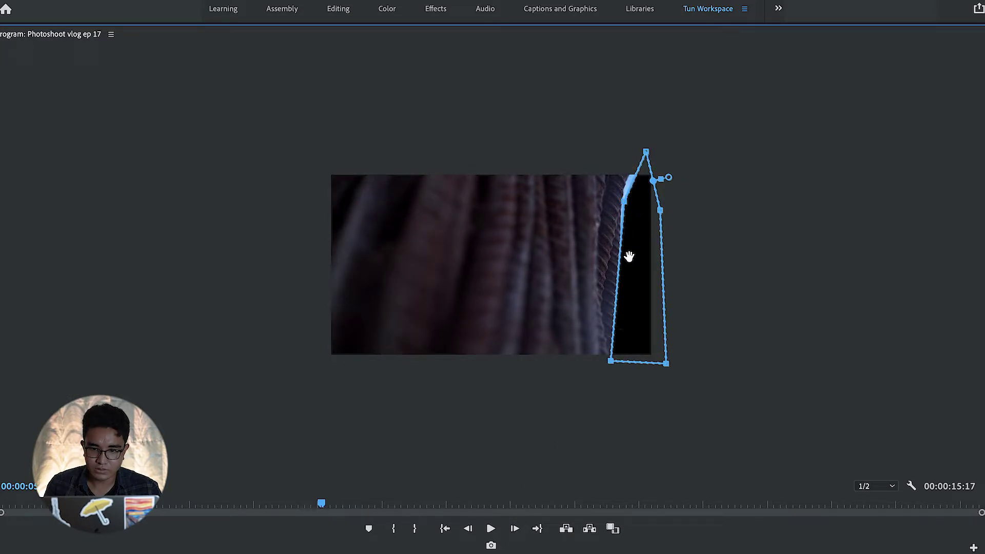
pyautogui.moveTo(625, 201); pyautogui.dragTo(625, 166)
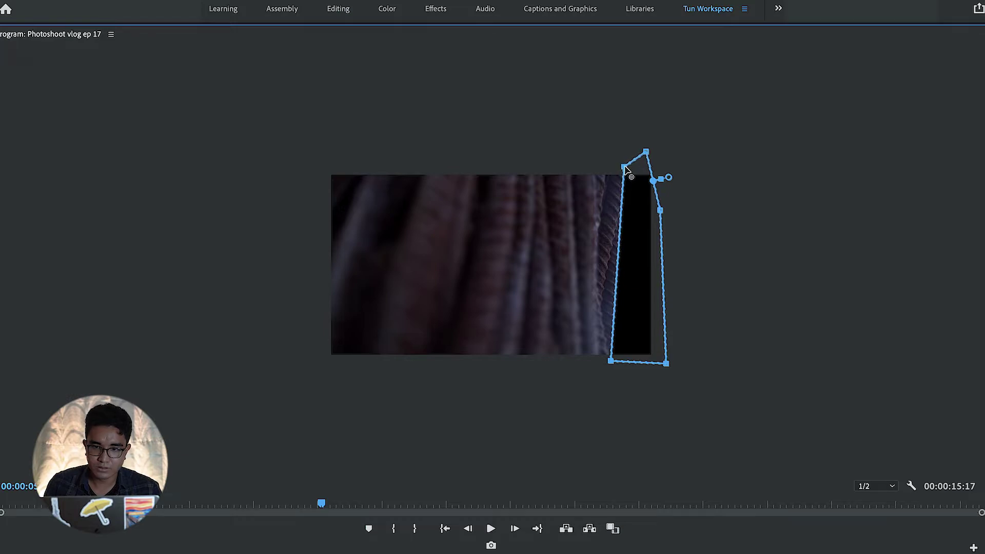
pyautogui.click(516, 528)
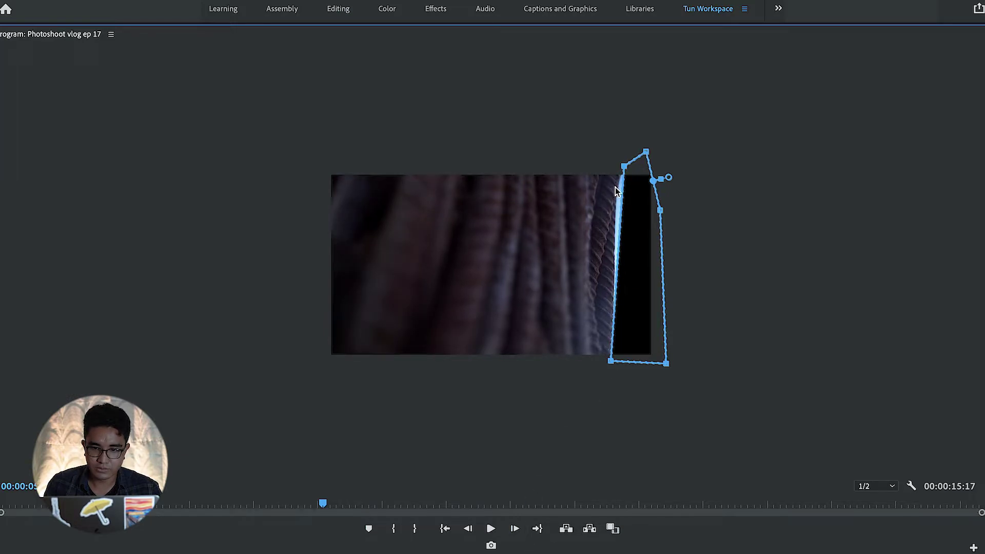
pyautogui.moveTo(627, 169); pyautogui.dragTo(618, 168)
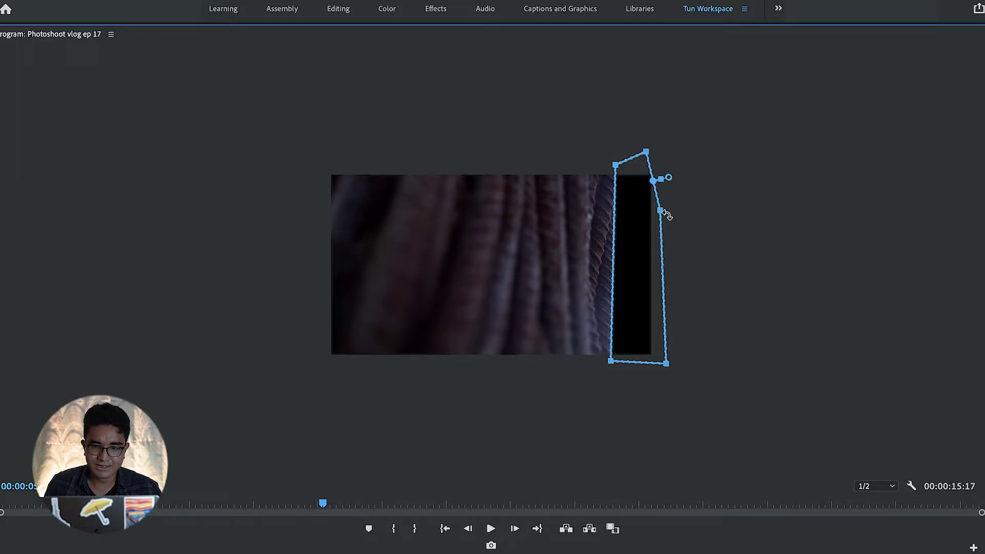
pyautogui.moveTo(658, 211); pyautogui.dragTo(672, 195)
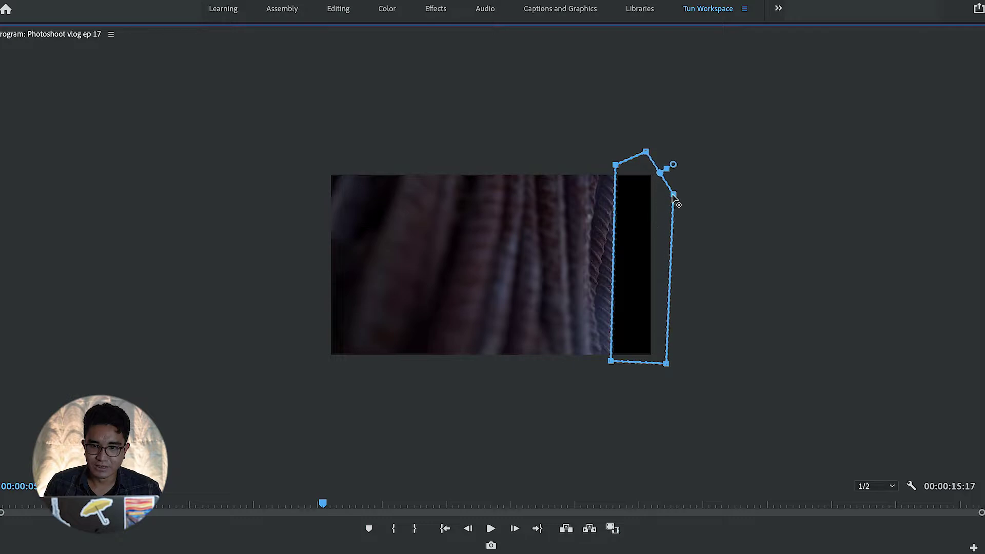
# Across three further frames, tilt the mask's left edge to match the trunk by moving its lower-left and upper-left corners
pyautogui.click(512, 528)
pyautogui.moveTo(614, 363); pyautogui.dragTo(599, 356)
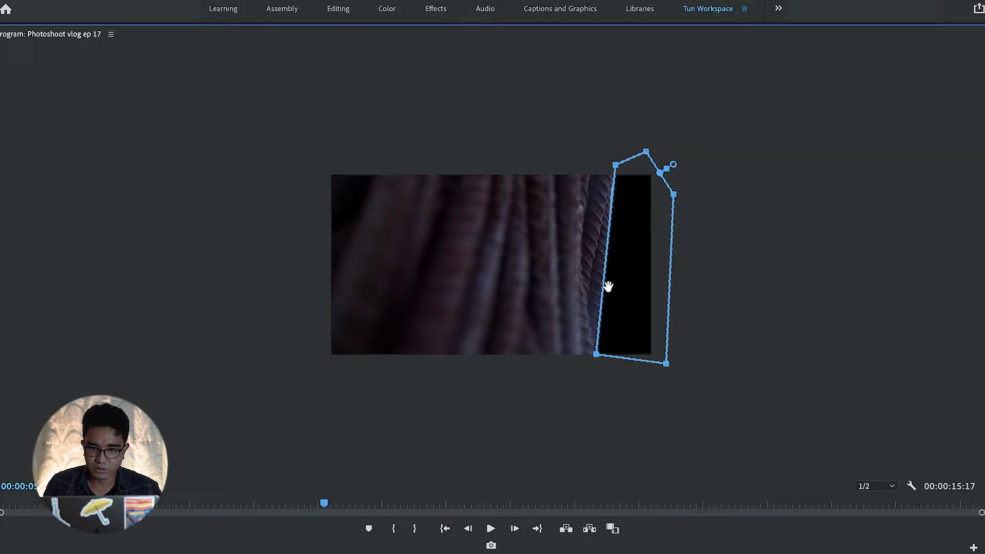
pyautogui.click(516, 529)
pyautogui.moveTo(615, 165); pyautogui.dragTo(605, 162)
pyautogui.click(515, 529)
pyautogui.moveTo(596, 353); pyautogui.dragTo(583, 363)
pyautogui.moveTo(605, 162); pyautogui.dragTo(600, 162)
# Keep advancing frame by frame, moving the mask's two left corners with the slanted trunk edge until it nears the image's centre
pyautogui.click(514, 529)
pyautogui.moveTo(583, 363); pyautogui.dragTo(556, 364)
pyautogui.moveTo(599, 162); pyautogui.dragTo(590, 160)
pyautogui.moveTo(557, 365); pyautogui.dragTo(542, 367)
pyautogui.moveTo(590, 160); pyautogui.dragTo(573, 152)
pyautogui.click(514, 528)
pyautogui.moveTo(542, 367); pyautogui.dragTo(527, 367)
pyautogui.click(514, 529)
pyautogui.moveTo(559, 145); pyautogui.dragTo(549, 137)
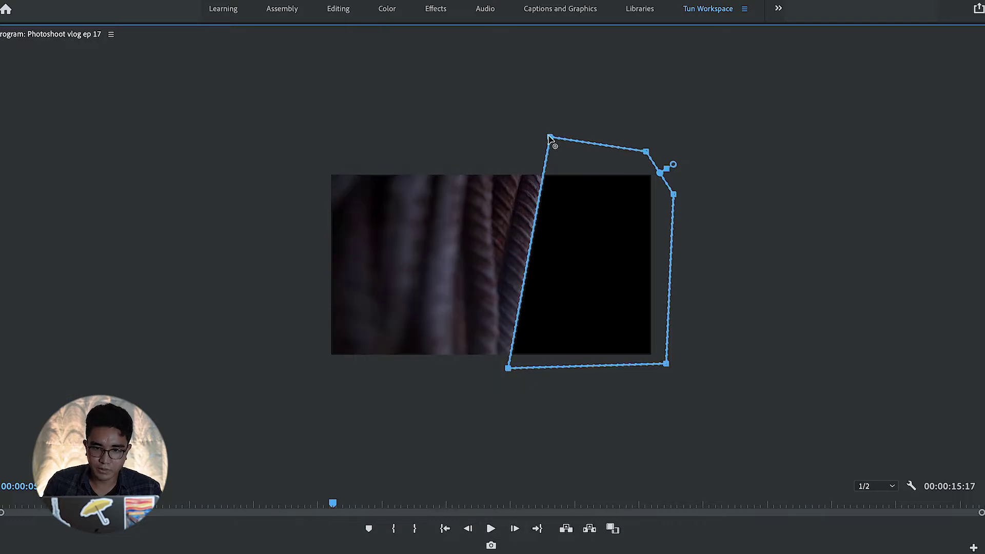
# Continue tracking the trunk's edge past the image's centre, moving the mask's lower-left corner farther than its upper-left one
pyautogui.click(515, 529)
pyautogui.moveTo(508, 368); pyautogui.dragTo(481, 374)
pyautogui.moveTo(549, 137); pyautogui.dragTo(539, 134)
pyautogui.click(515, 529)
pyautogui.moveTo(481, 374); pyautogui.dragTo(416, 381)
pyautogui.click(514, 528)
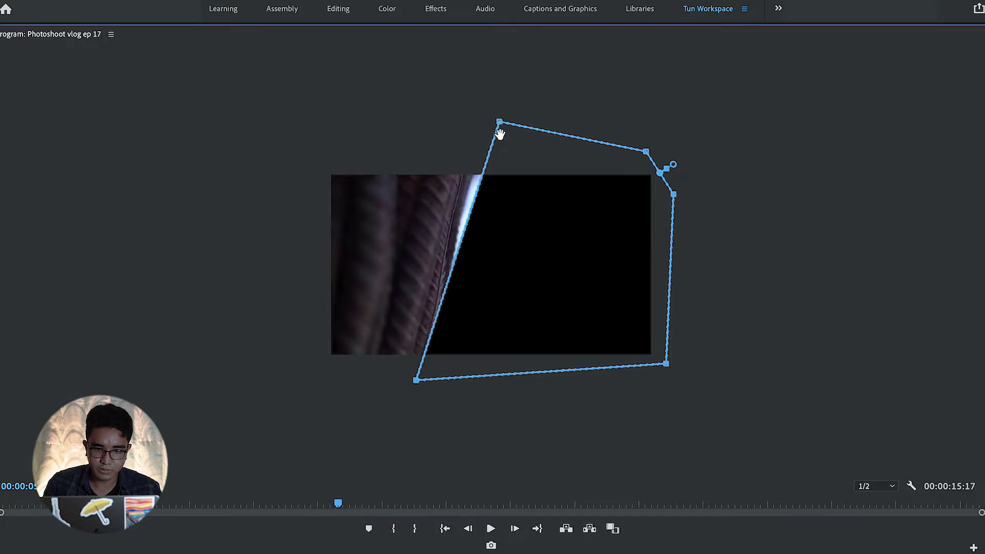
pyautogui.moveTo(499, 123); pyautogui.dragTo(485, 123)
# Add a middle point to the mask's slanted left edge and reposition it and the lower corner as the trunk moves left
pyautogui.click(514, 529)
pyautogui.moveTo(416, 380); pyautogui.dragTo(391, 381)
pyautogui.moveTo(451, 216); pyautogui.dragTo(441, 209)
pyautogui.click(514, 529)
pyautogui.moveTo(391, 380); pyautogui.dragTo(365, 373)
pyautogui.click(515, 529)
pyautogui.moveTo(442, 208); pyautogui.dragTo(407, 217)
# Add points near the top of the mask's slanted edge and pull its lower-left corner outside the image on the following frames
pyautogui.click(515, 529)
pyautogui.moveTo(451, 163); pyautogui.dragTo(436, 162)
pyautogui.moveTo(347, 368); pyautogui.dragTo(318, 365)
pyautogui.click(514, 529)
pyautogui.moveTo(407, 219); pyautogui.dragTo(396, 213)
pyautogui.click(514, 529)
pyautogui.moveTo(428, 172); pyautogui.dragTo(417, 170)
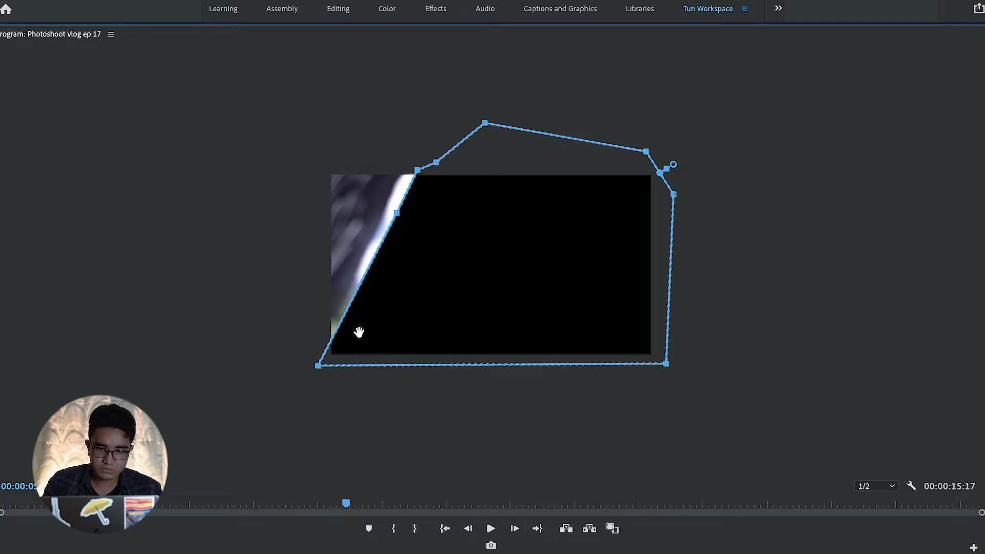
# Over two frames, push the mask's left-edge points toward the image's upper-left corner, adding a lower point outside the image
pyautogui.moveTo(318, 365); pyautogui.dragTo(295, 360)
pyautogui.moveTo(397, 212); pyautogui.dragTo(384, 209)
pyautogui.moveTo(417, 171); pyautogui.dragTo(400, 162)
pyautogui.click(515, 528)
pyautogui.moveTo(385, 209); pyautogui.dragTo(369, 207)
pyautogui.moveTo(329, 290); pyautogui.dragTo(321, 288)
pyautogui.moveTo(400, 163); pyautogui.dragTo(392, 150)
# On the last frame showing the trunk, expand the mask's left points beyond the image to cut out the remaining upper-left corner
pyautogui.click(514, 528)
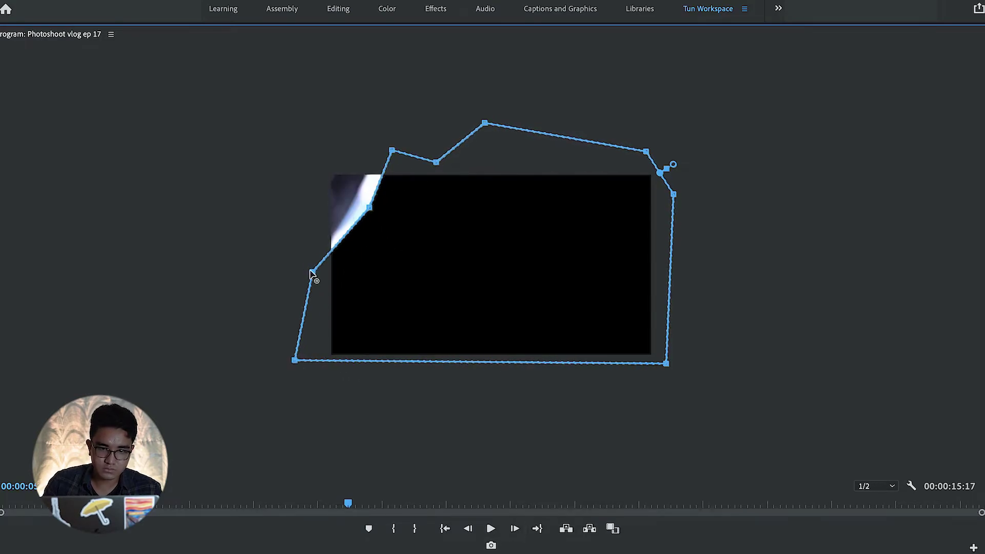
pyautogui.moveTo(310, 273); pyautogui.dragTo(302, 253)
pyautogui.moveTo(369, 207); pyautogui.dragTo(319, 205)
pyautogui.moveTo(358, 155); pyautogui.dragTo(323, 128)
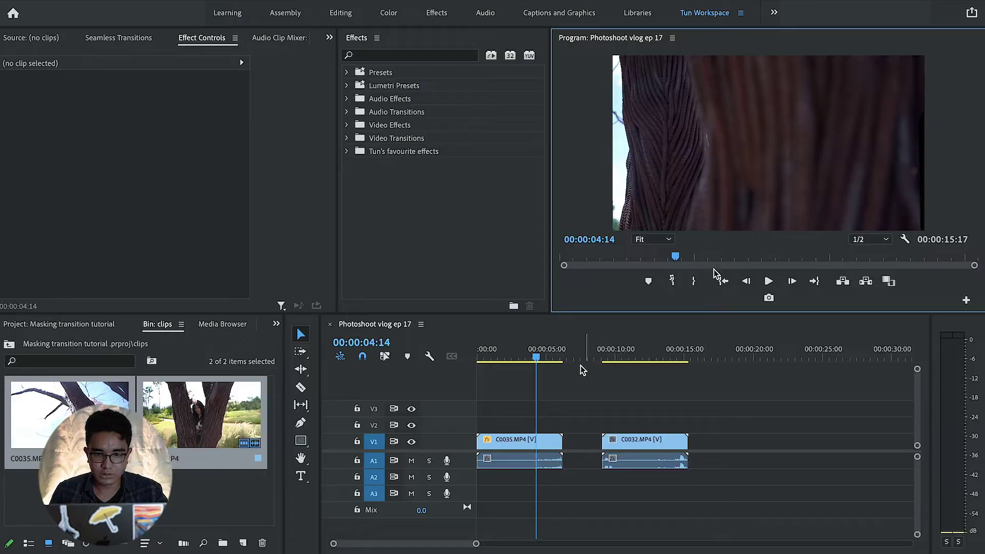
# Play back the masked part of C0035.MP4 from 00:00:03:21
pyautogui.moveTo(531, 361); pyautogui.dragTo(523, 363)
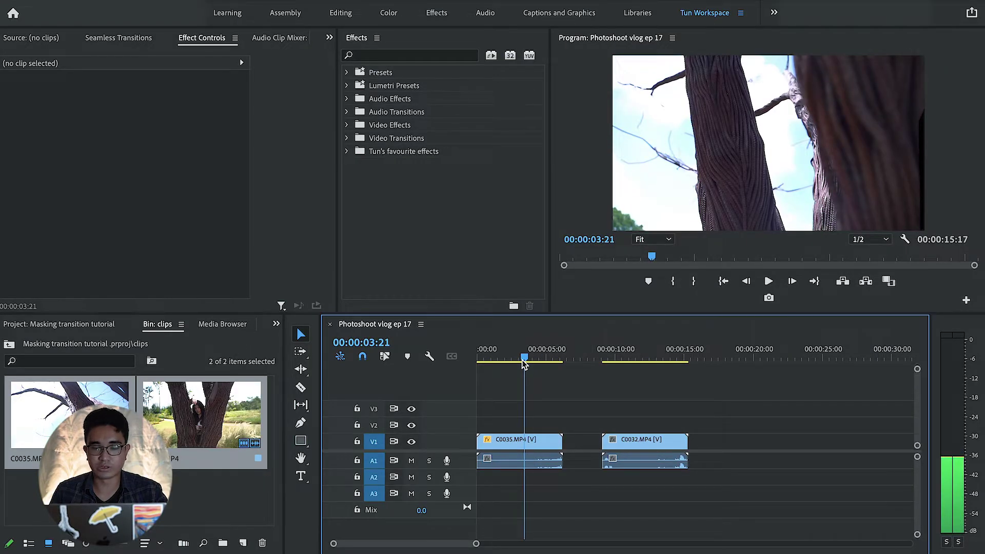
pyautogui.press('space')
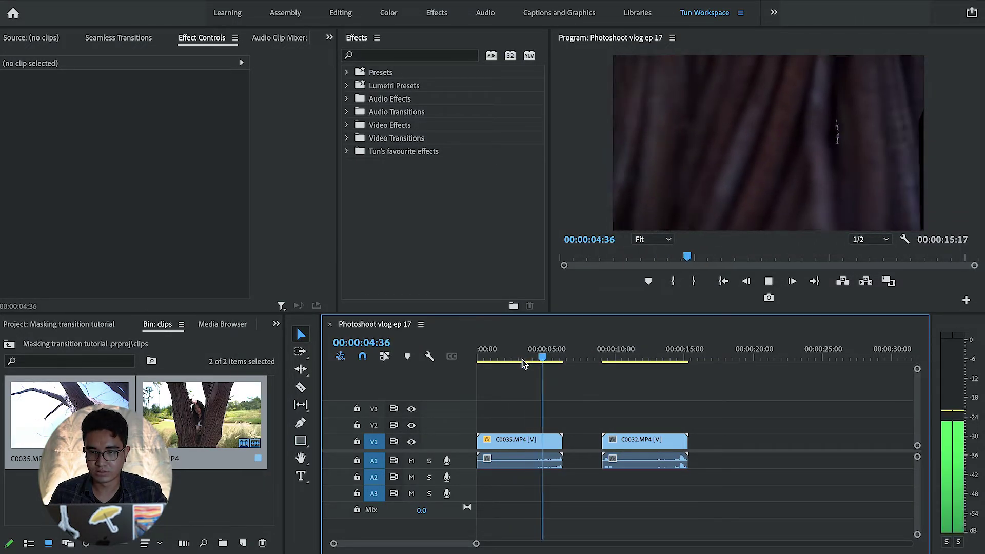
# At 00:00:00:00, move Mask (1) of C0035.MP4 completely off the image's right edge
pyautogui.moveTo(549, 363); pyautogui.dragTo(480, 356)
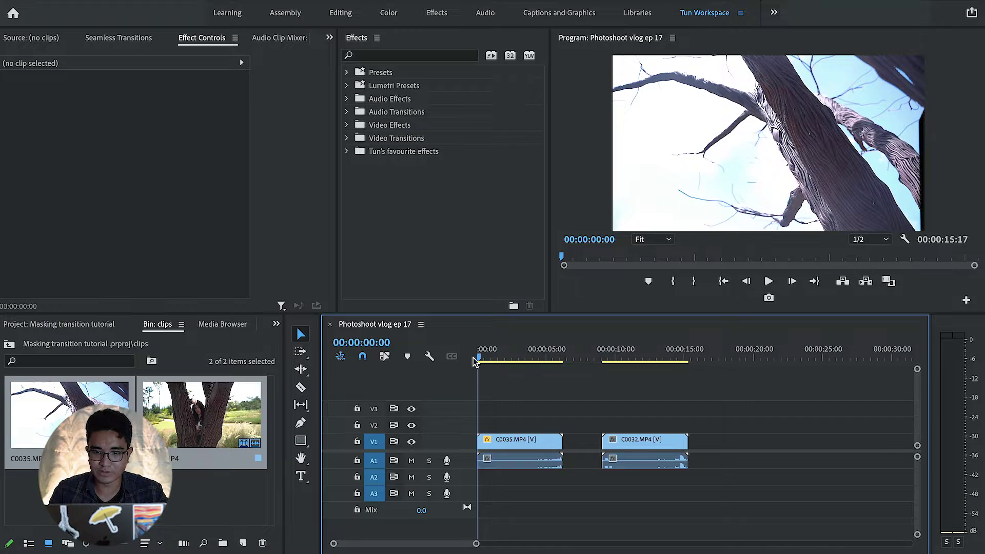
pyautogui.click(524, 442)
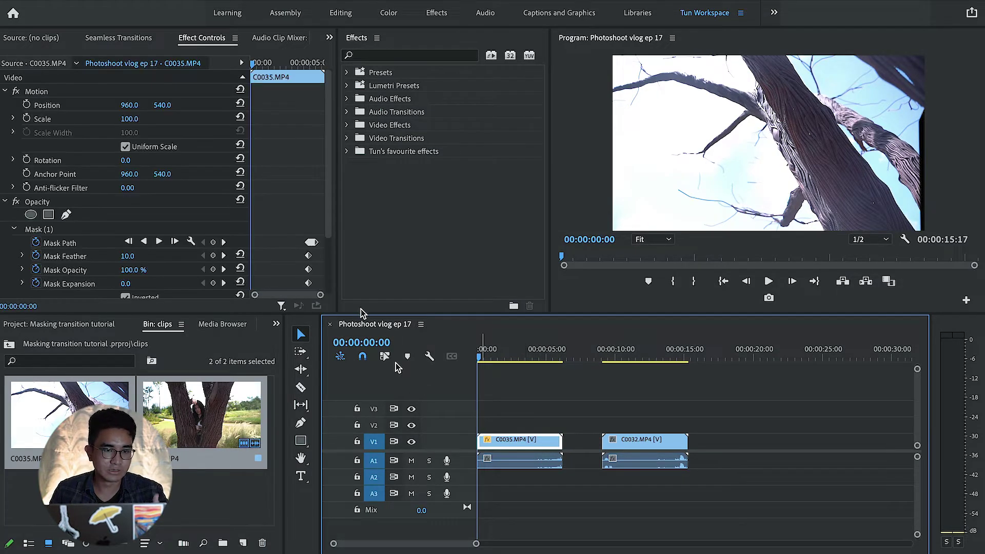
pyautogui.click(67, 231)
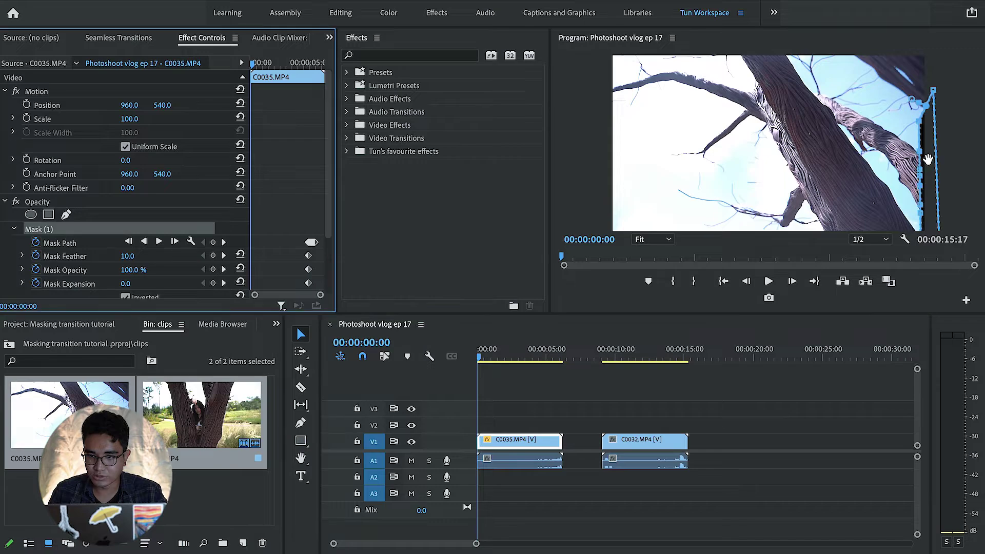
pyautogui.moveTo(927, 159); pyautogui.dragTo(984, 157)
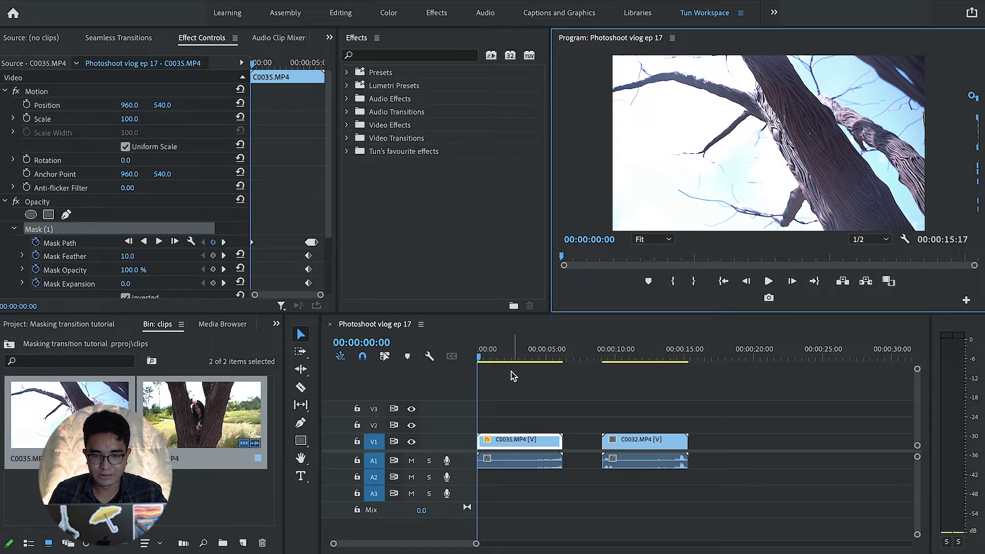
# Play the sequence from the start to check the repositioned mask, and return the playhead to 00:00:03:26
pyautogui.press('space')
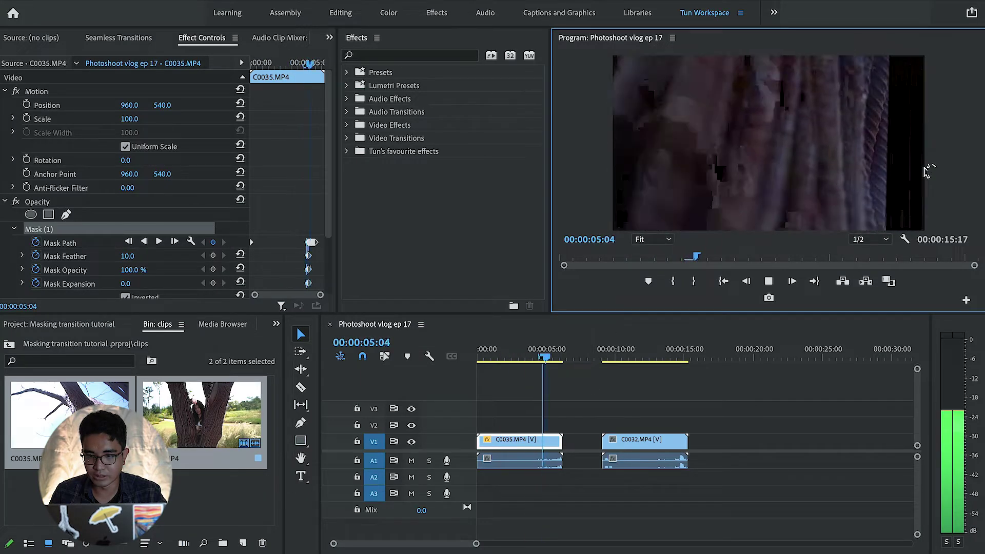
pyautogui.press('space')
pyautogui.click(526, 357)
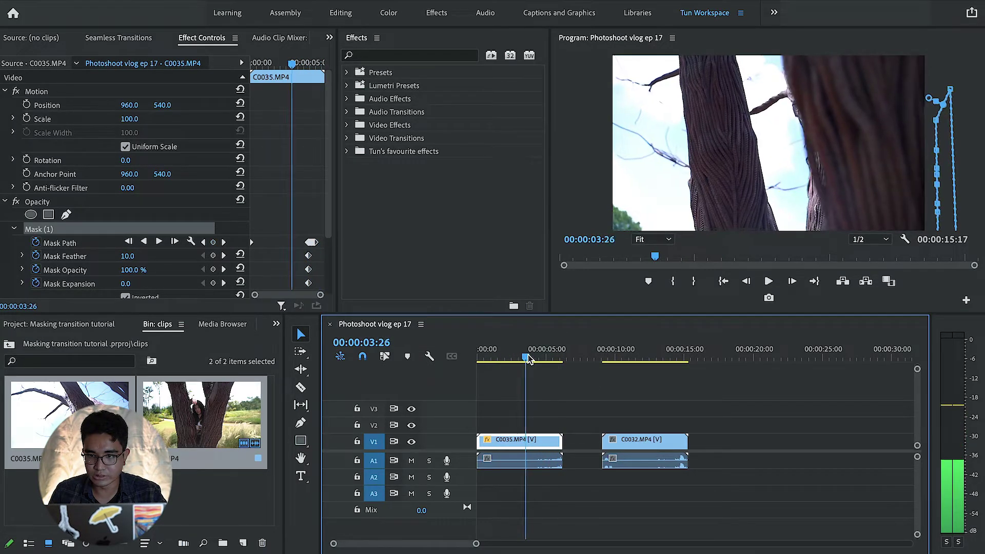
# Play the masked part of C0035.MP4 from about 00:00:04:00, then place the playhead at 00:00:04:21
pyautogui.moveTo(532, 357)
pyautogui.mouseDown()
pyautogui.moveTo(556, 359)
pyautogui.moveTo(540, 364)
pyautogui.moveTo(556, 351)
pyautogui.moveTo(533, 354)
pyautogui.mouseUp()
pyautogui.press('space')
pyautogui.click(588, 412)
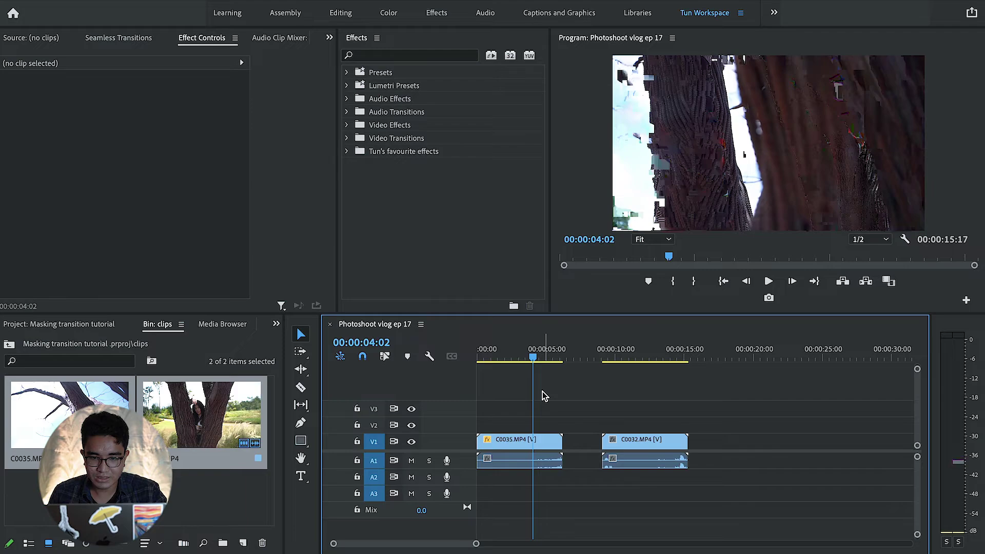
pyautogui.moveTo(534, 354)
pyautogui.mouseDown()
pyautogui.moveTo(527, 359)
pyautogui.moveTo(540, 363)
pyautogui.mouseUp()
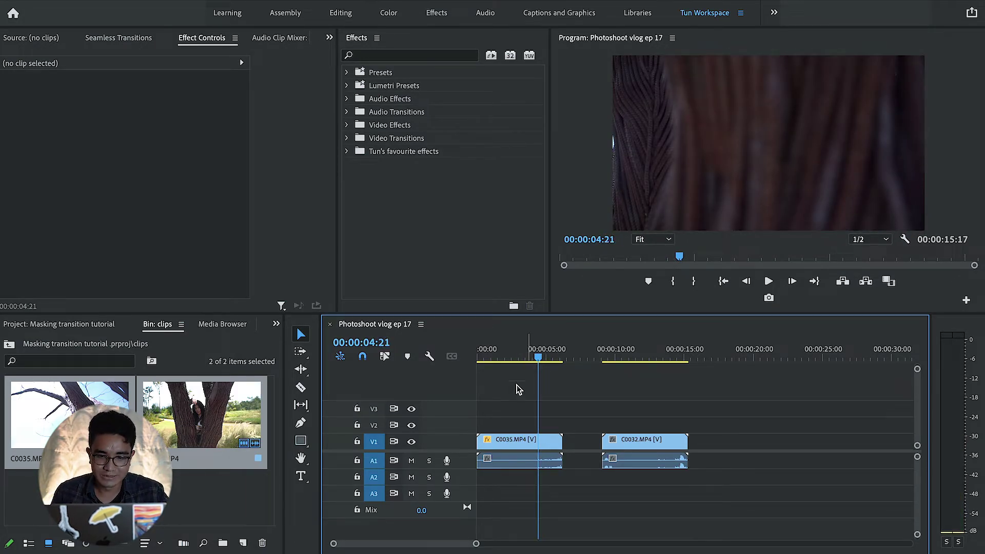
# Move the video of C0035.MP4 up to track V2 and place the C0032.MP4 video directly after its end on V1
pyautogui.click(532, 444)
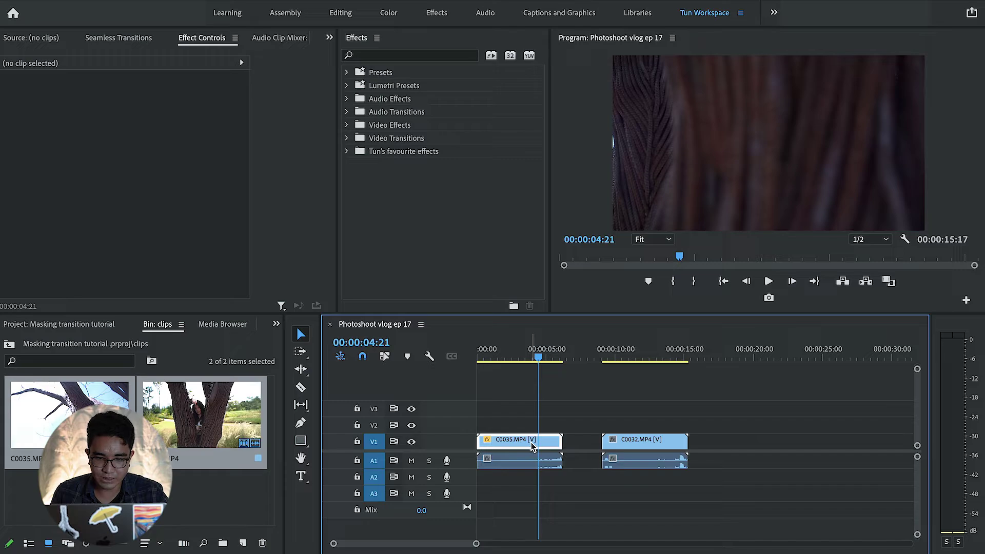
pyautogui.moveTo(531, 444); pyautogui.dragTo(531, 433)
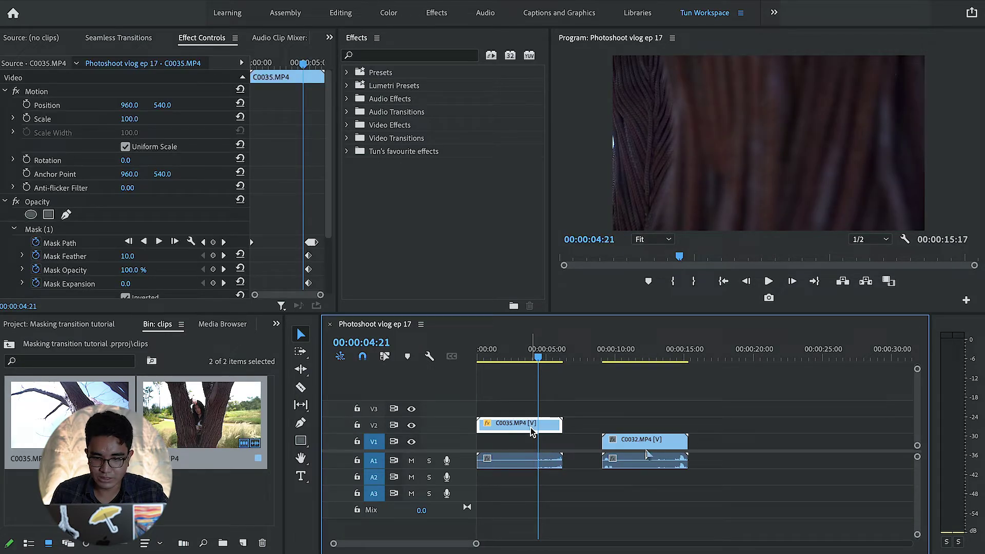
pyautogui.moveTo(647, 454); pyautogui.dragTo(618, 454)
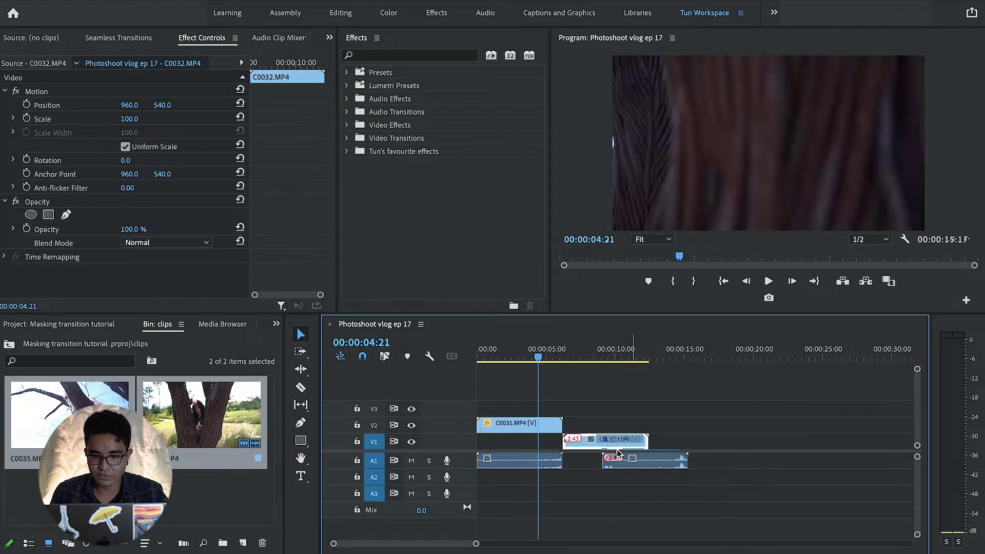
# Delete the audio of C0032.MP4 from track A1
pyautogui.click(642, 465)
pyautogui.press('Delete')
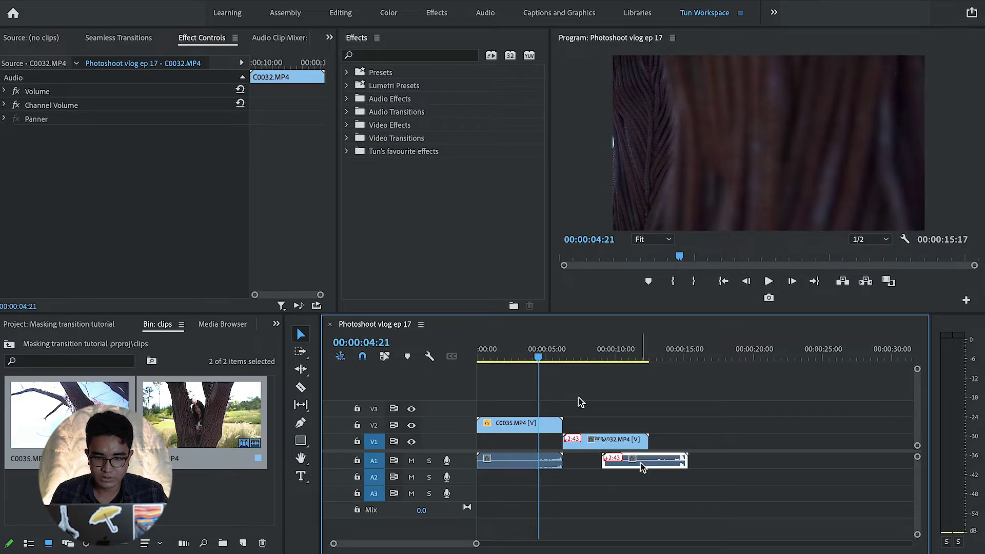
pyautogui.press('Delete')
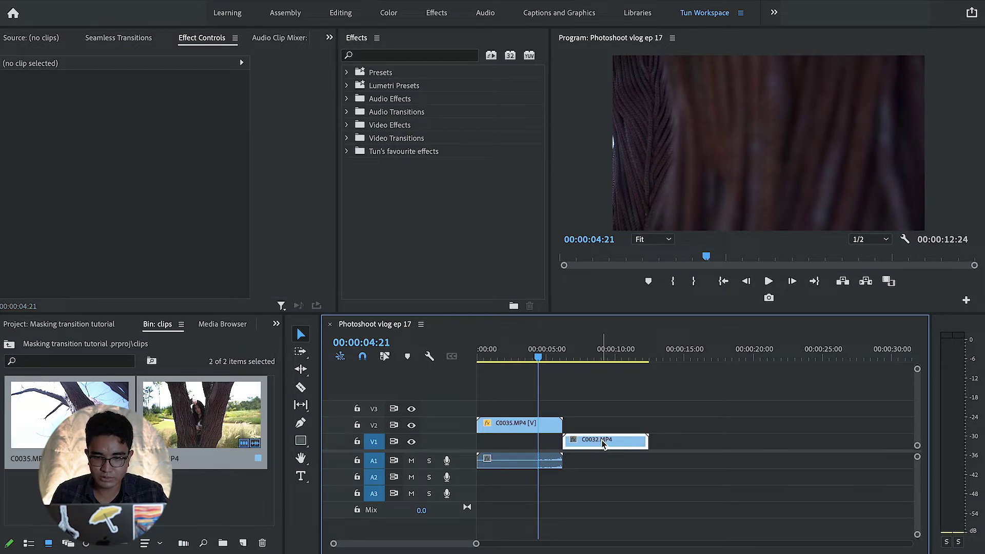
# Shift C0032.MP4 slightly later on V1 and trim its start to the frame at about 00:00:08:23
pyautogui.moveTo(603, 444); pyautogui.dragTo(612, 444)
pyautogui.moveTo(561, 358); pyautogui.dragTo(594, 399)
pyautogui.press('Left')
pyautogui.press('Left')
pyautogui.press('Left')
pyautogui.press('Left')
pyautogui.press('Left')
pyautogui.press('Left')
pyautogui.press('Left')
pyautogui.press('Left')
pyautogui.press('Left')
pyautogui.press('Left')
pyautogui.press('Left')
pyautogui.press('Left')
pyautogui.press('Left')
pyautogui.press('Left')
pyautogui.press('Left')
pyautogui.press('Left')
pyautogui.press('Left')
pyautogui.press('Left')
pyautogui.press('Left')
pyautogui.press('Left')
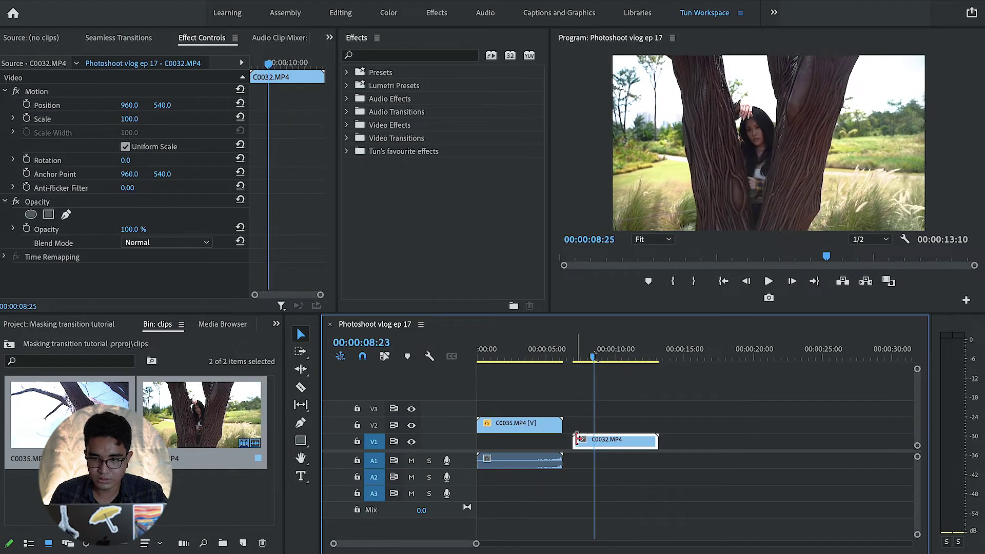
pyautogui.moveTo(576, 440); pyautogui.dragTo(598, 439)
# Add a marker at about 00:00:04:28, where the trunk starts leaving the frame, and move the start of C0032.MP4 on V1 to it
pyautogui.moveTo(543, 358); pyautogui.dragTo(539, 358)
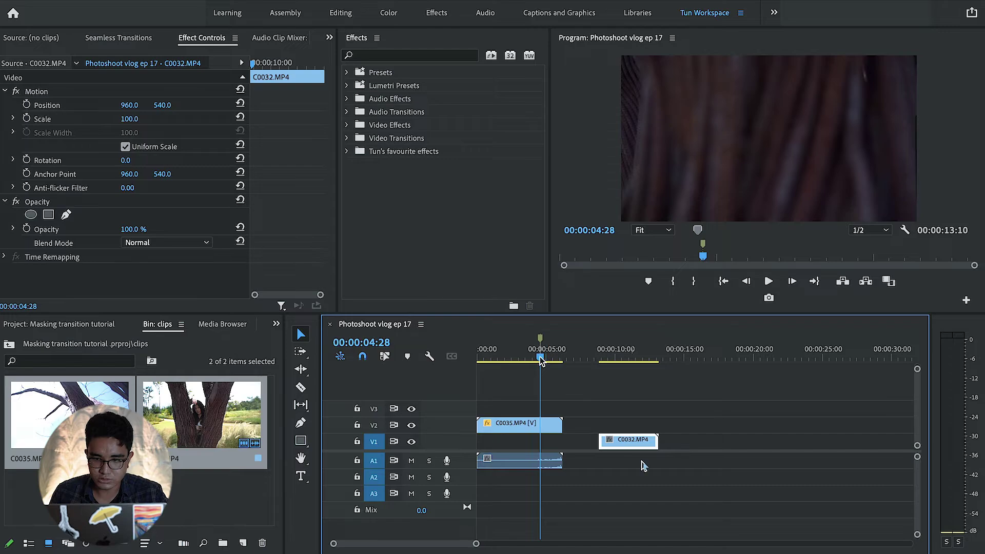
pyautogui.press('m')
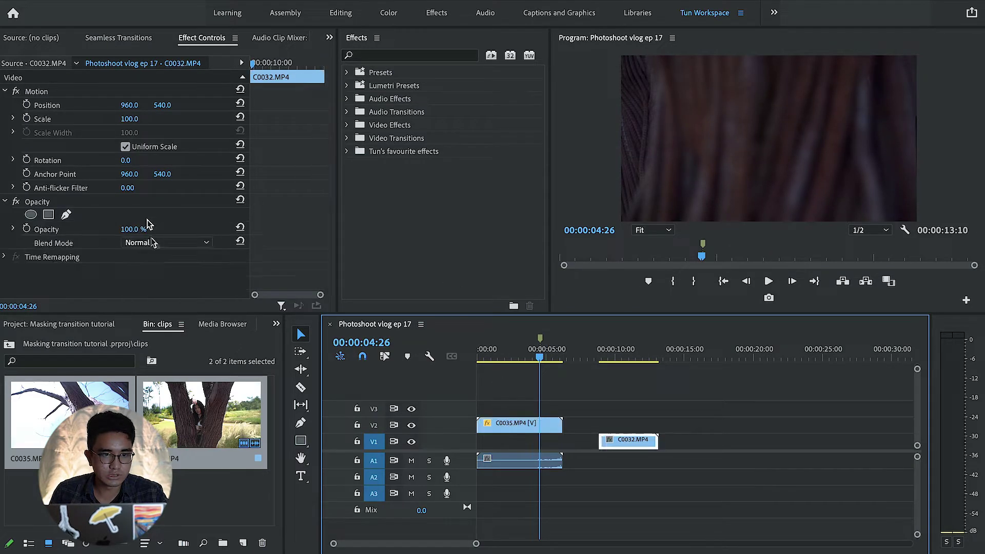
pyautogui.click(123, 229)
pyautogui.moveTo(922, 152); pyautogui.dragTo(949, 147)
pyautogui.moveTo(622, 448); pyautogui.dragTo(564, 447)
# Play back the transition between C0035.MP4 and C0032.MP4, including a replay from about 00:00:03:15
pyautogui.press('space')
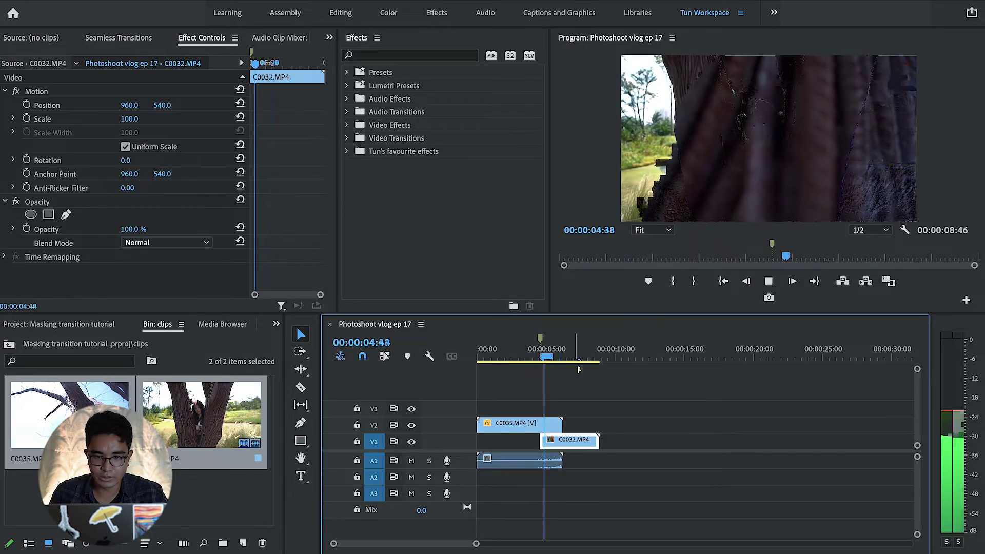
pyautogui.press('space')
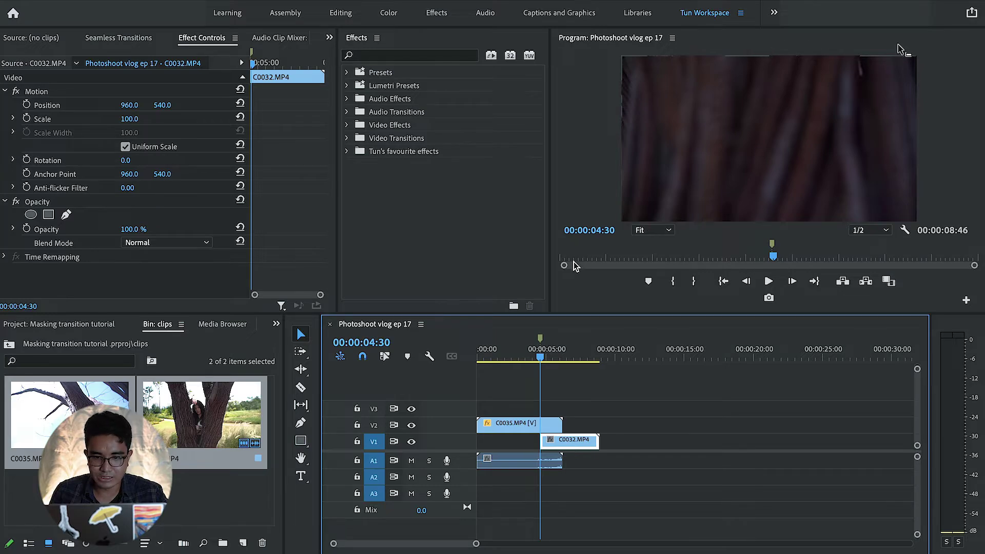
pyautogui.click(523, 354)
pyautogui.press('space')
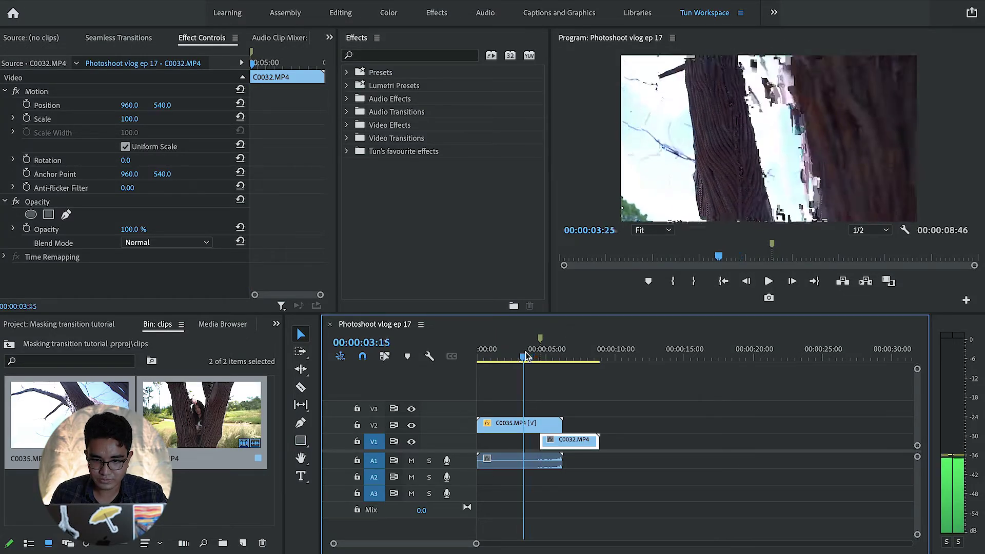
pyautogui.press('space')
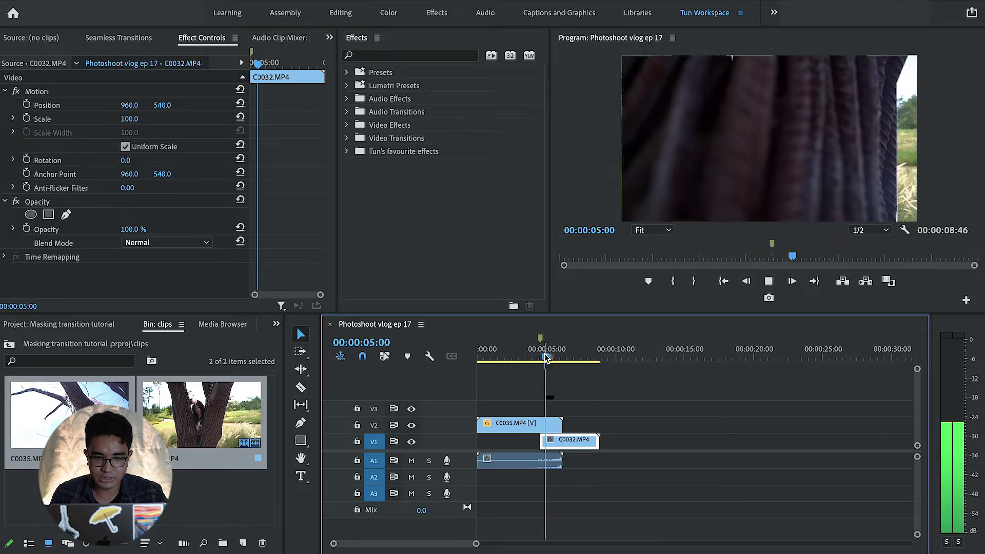
# Set the scale of C0035.MP4 on V2 to 105 and play the sequence from the start to check the transition
pyautogui.click(533, 425)
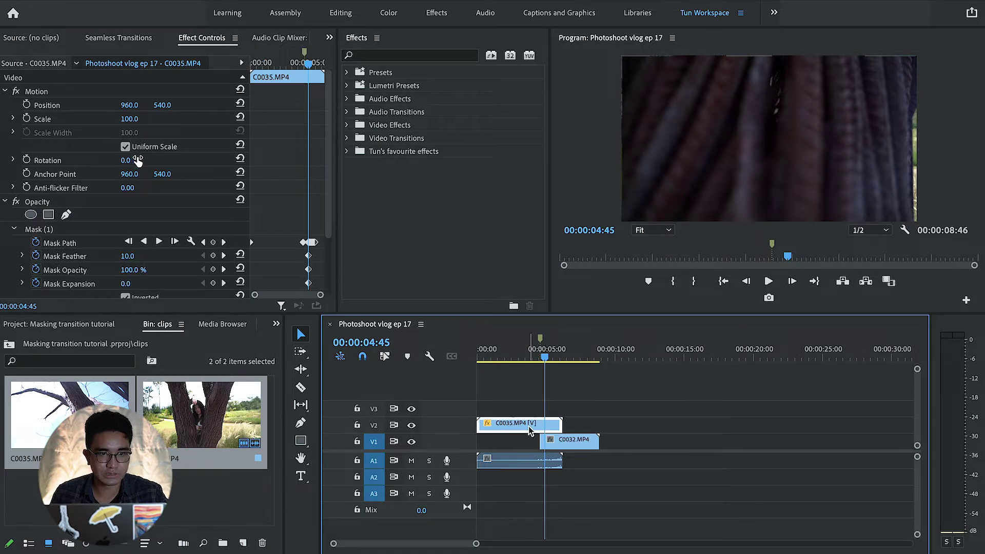
pyautogui.moveTo(129, 119); pyautogui.dragTo(133, 119)
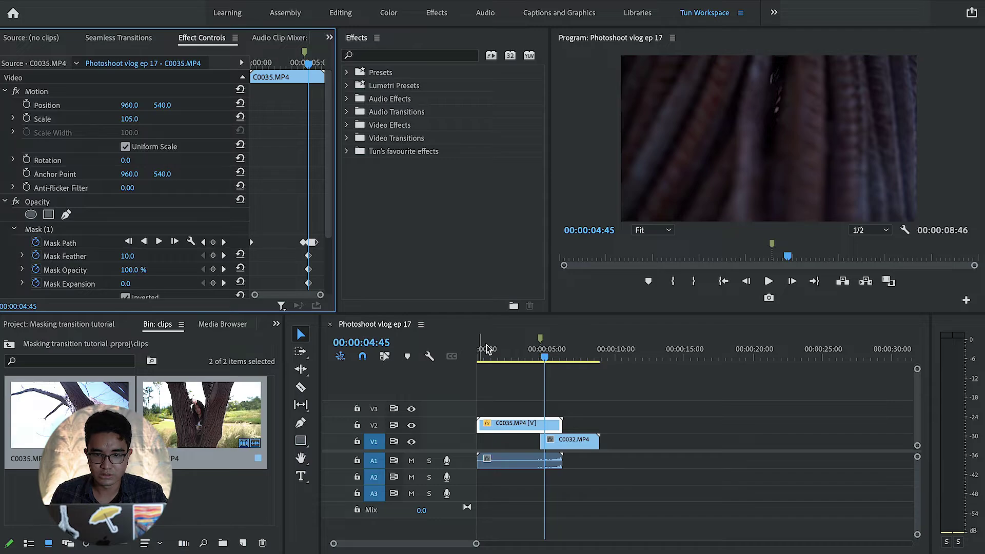
pyautogui.moveTo(524, 348); pyautogui.dragTo(478, 357)
pyautogui.press('space')
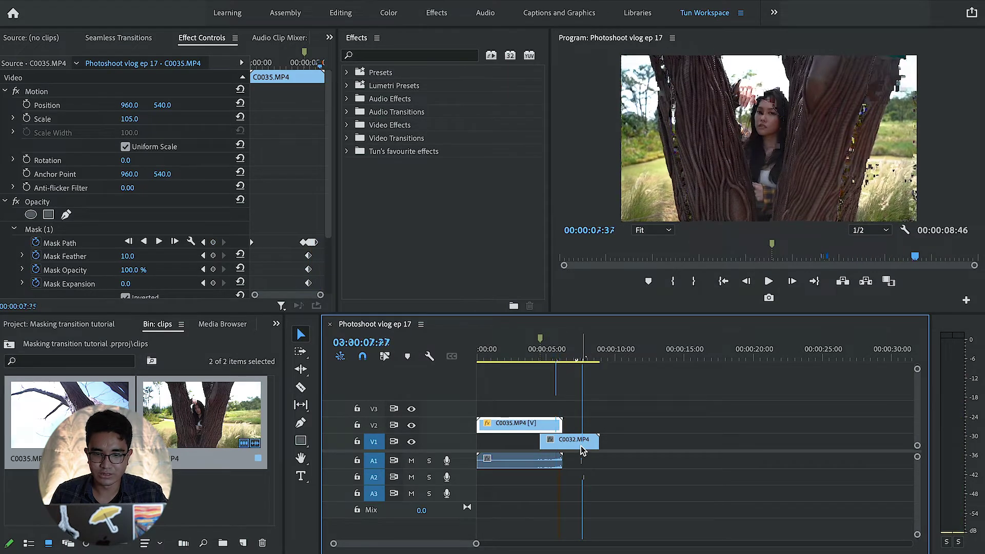
pyautogui.press('space')
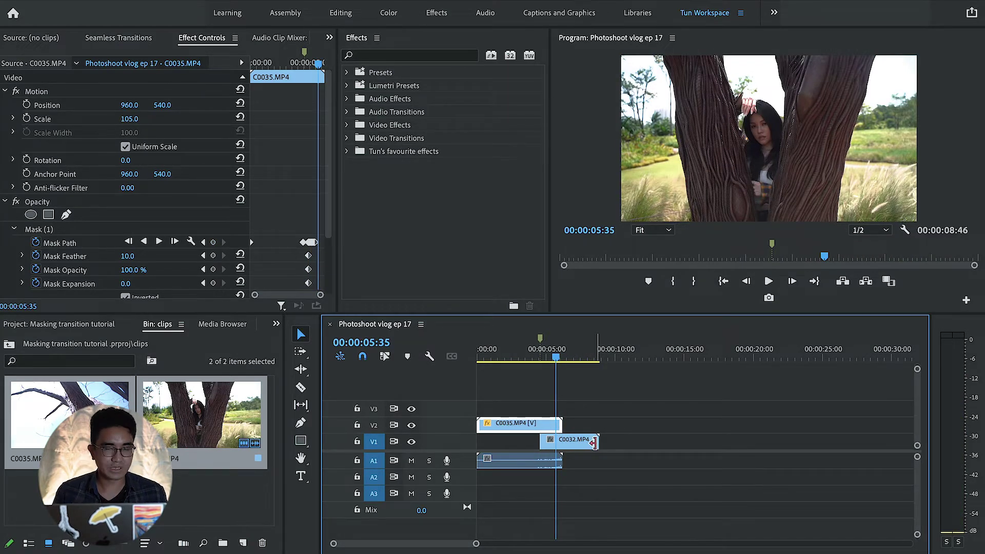